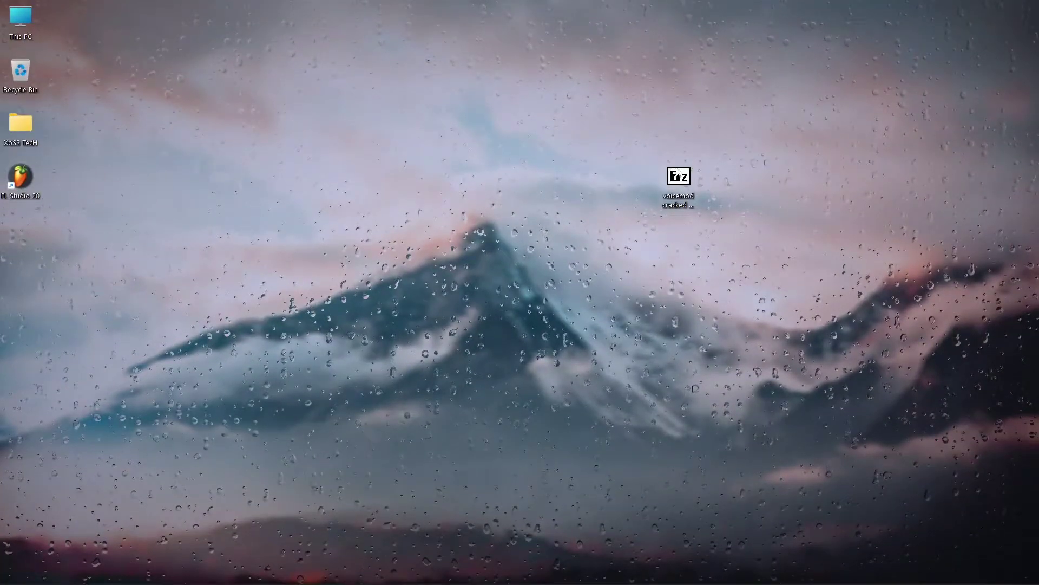
- Move the downloaded voicemod zip archive to the centre of the desktop
{"action": "left_click_drag", "start_coordinate": [679, 176], "coordinate": [651, 190]}
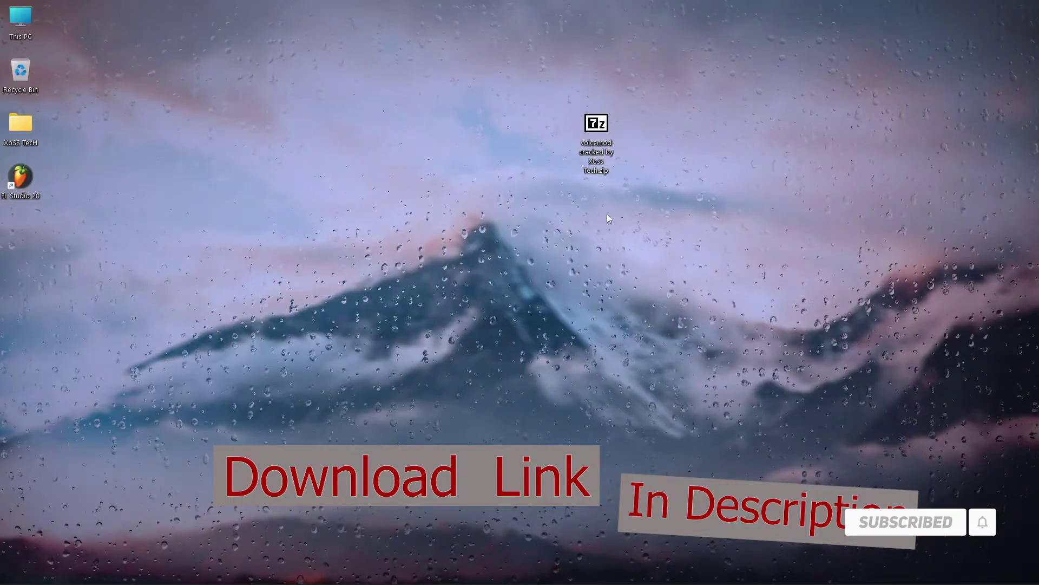
- Extract the voicemod zip with 7-Zip into its own folder using the archive password, then centre the folder
{"action": "left_click_drag", "start_coordinate": [559, 90], "coordinate": [639, 186]}
{"action": "right_click", "coordinate": [594, 133]}
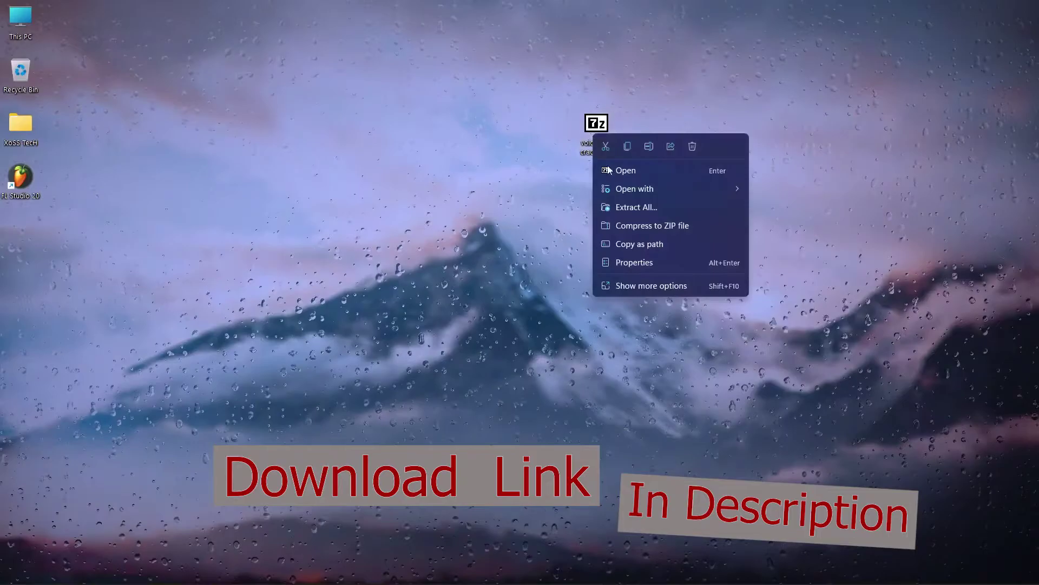
{"action": "left_click", "coordinate": [644, 287]}
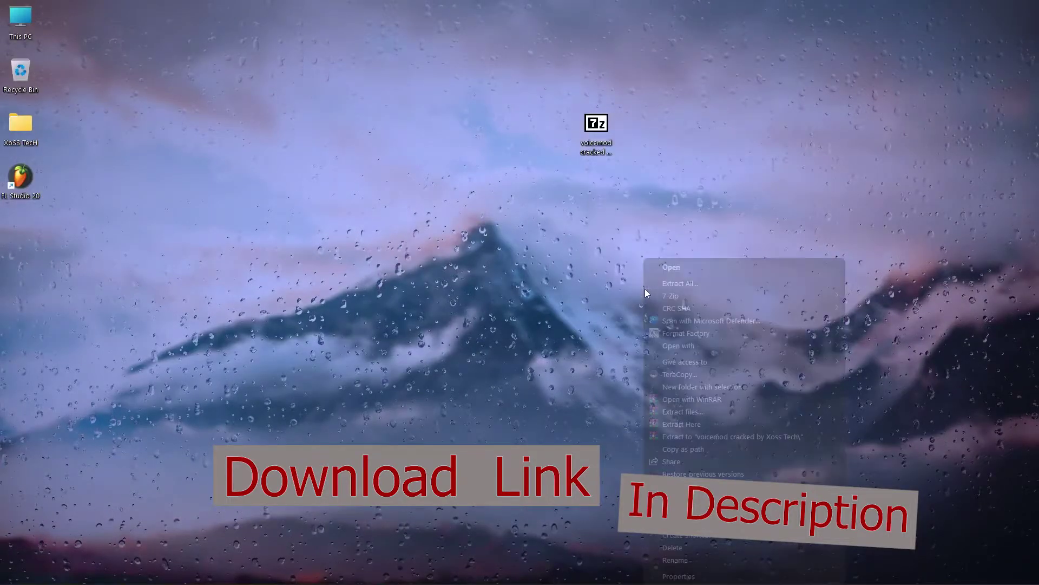
{"action": "mouse_move", "coordinate": [688, 294]}
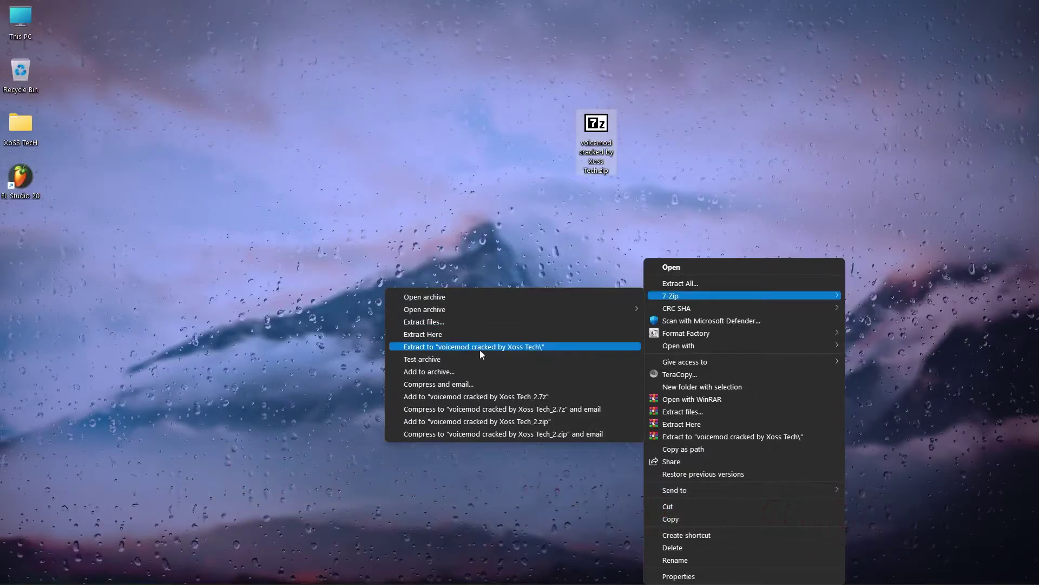
{"action": "left_click", "coordinate": [504, 346]}
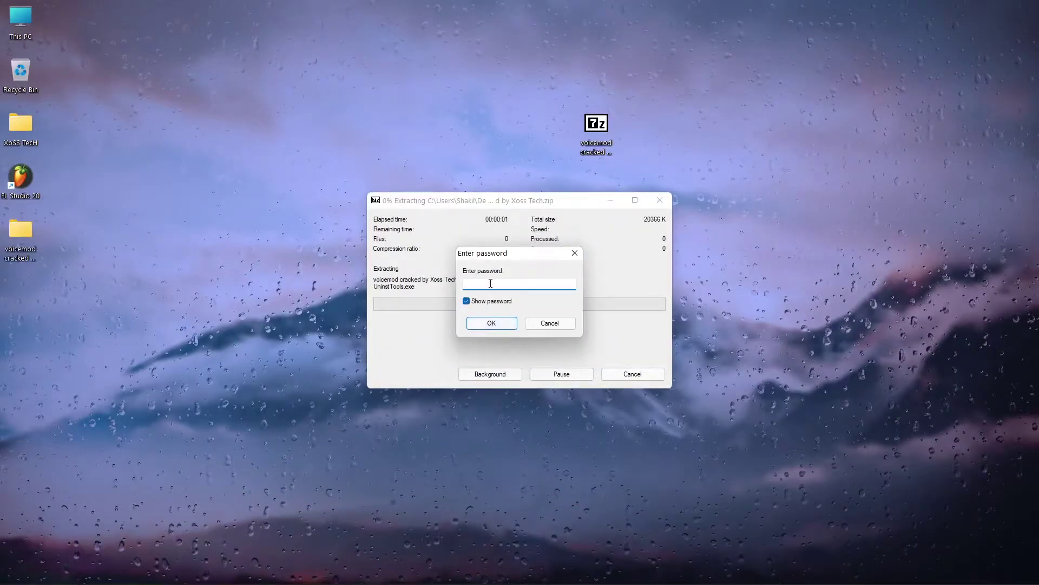
{"action": "type", "text": "xosstech"}
{"action": "key", "text": "Return"}
{"action": "left_click_drag", "start_coordinate": [17, 250], "coordinate": [515, 136]}
- Run Cracked Voicemod.exe, accept the licence and install Voicemod without launching it
{"action": "double_click", "coordinate": [515, 124]}
{"action": "right_click", "coordinate": [271, 157]}
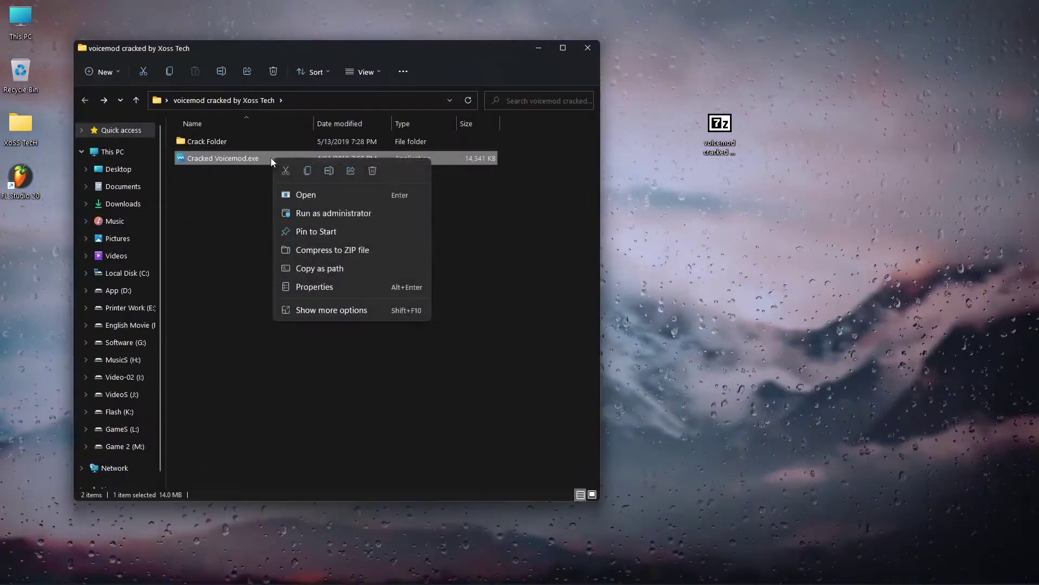
{"action": "left_click", "coordinate": [361, 213]}
{"action": "left_click", "coordinate": [409, 350]}
{"action": "left_click", "coordinate": [581, 383]}
{"action": "left_click", "coordinate": [582, 384]}
{"action": "left_click", "coordinate": [589, 385]}
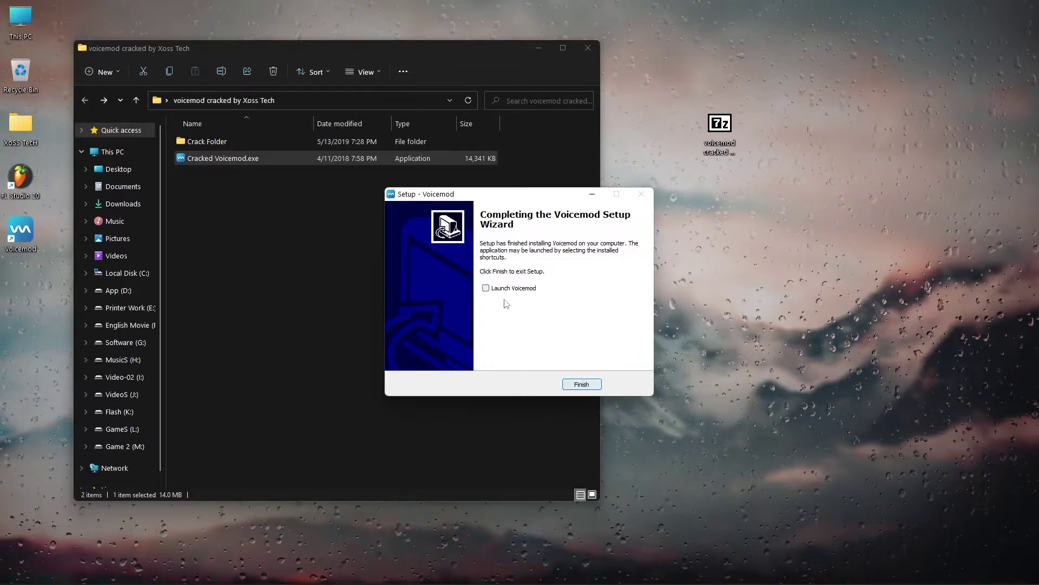
{"action": "left_click", "coordinate": [589, 386]}
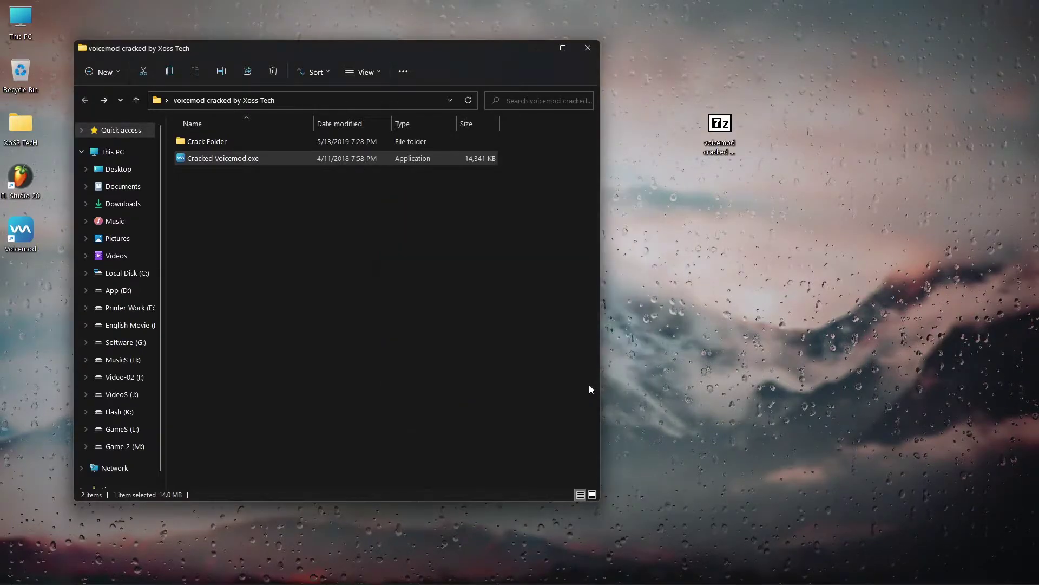
- Open Crack Folder and the Voicemod Desktop install folder side by side
{"action": "double_click", "coordinate": [207, 141]}
{"action": "left_click_drag", "start_coordinate": [254, 230], "coordinate": [195, 138]}
{"action": "left_click", "coordinate": [230, 210]}
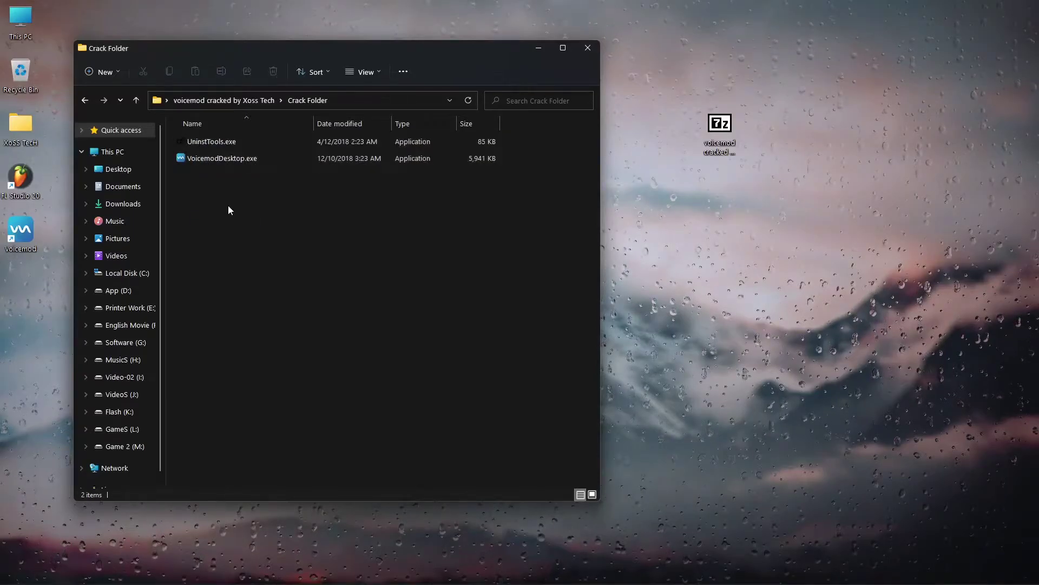
{"action": "left_click", "coordinate": [19, 237]}
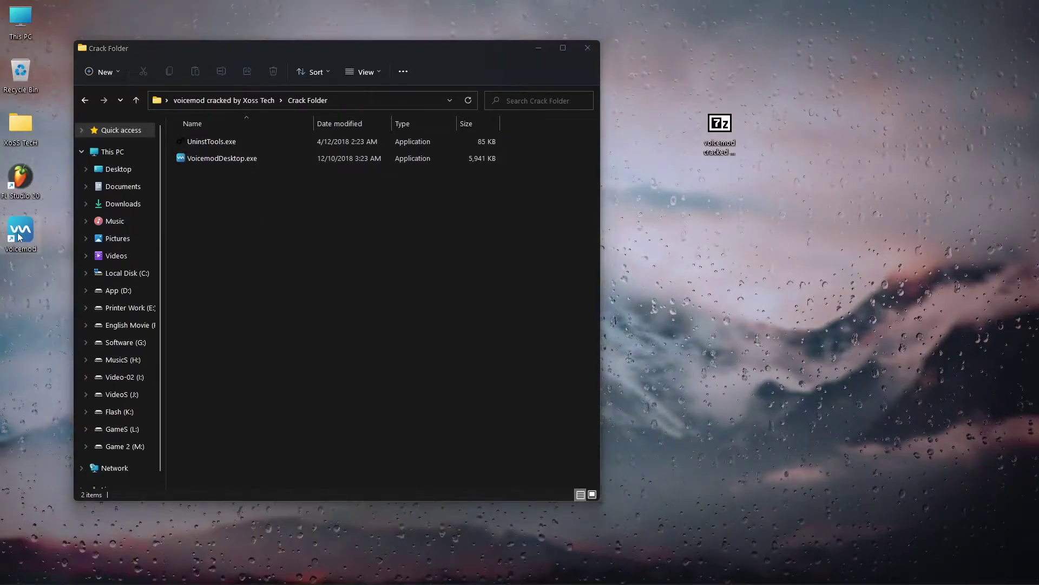
{"action": "right_click", "coordinate": [19, 236]}
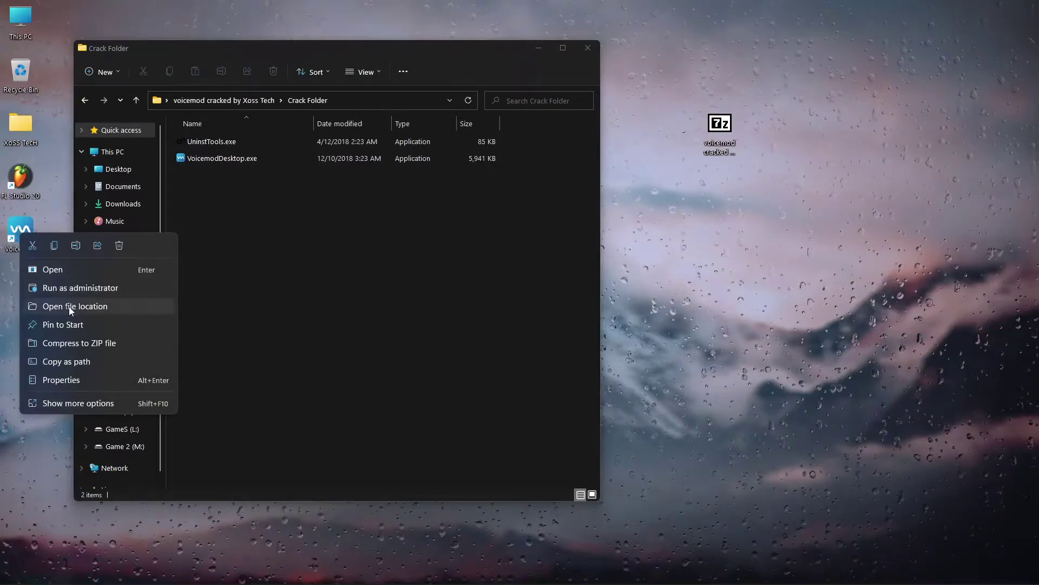
{"action": "left_click", "coordinate": [72, 306]}
{"action": "left_click_drag", "start_coordinate": [491, 82], "coordinate": [828, 68]}
- Copy UninstTools.exe and VoicemodDesktop.exe into the install folder, replacing the originals with administrator permission
{"action": "double_click", "coordinate": [271, 155]}
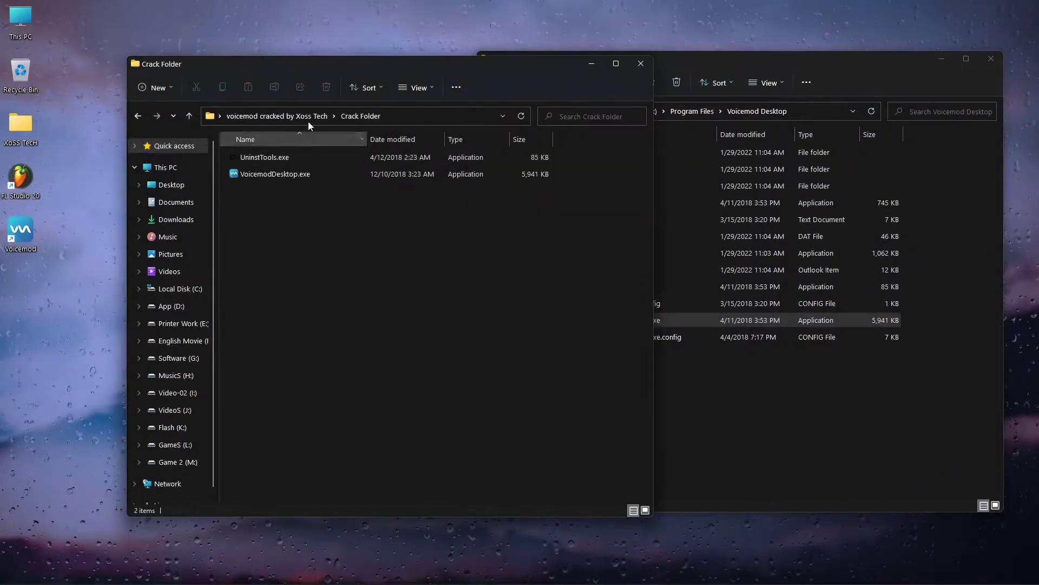
{"action": "left_click_drag", "start_coordinate": [355, 66], "coordinate": [238, 56]}
{"action": "left_click_drag", "start_coordinate": [152, 226], "coordinate": [704, 407]}
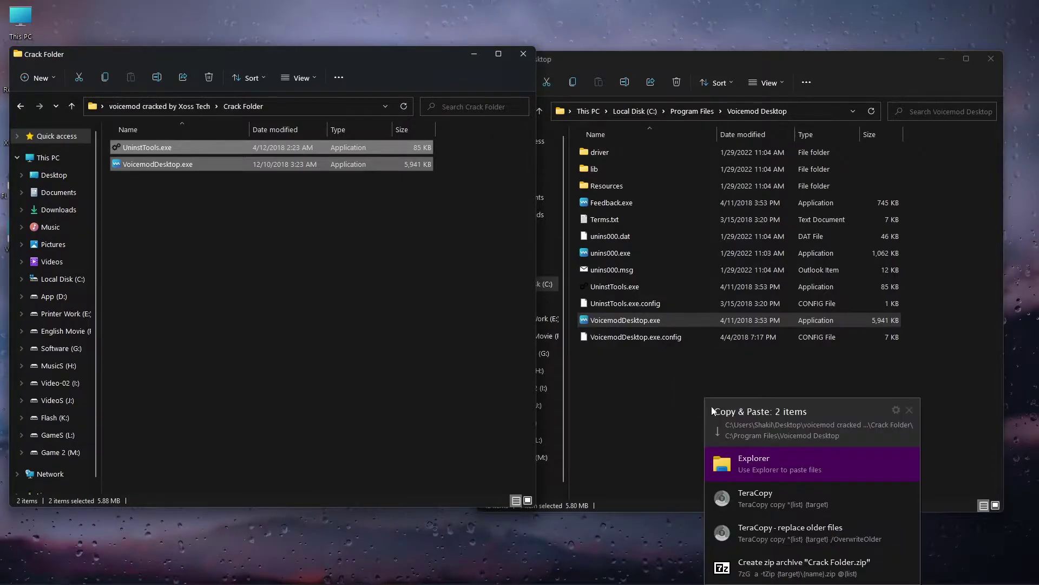
{"action": "left_click", "coordinate": [780, 464]}
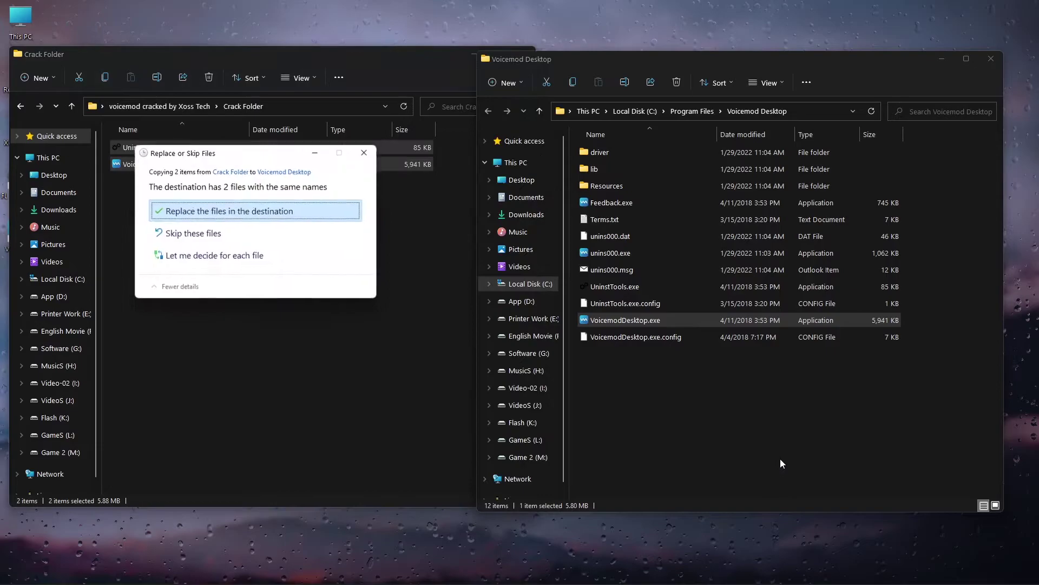
{"action": "left_click", "coordinate": [174, 216]}
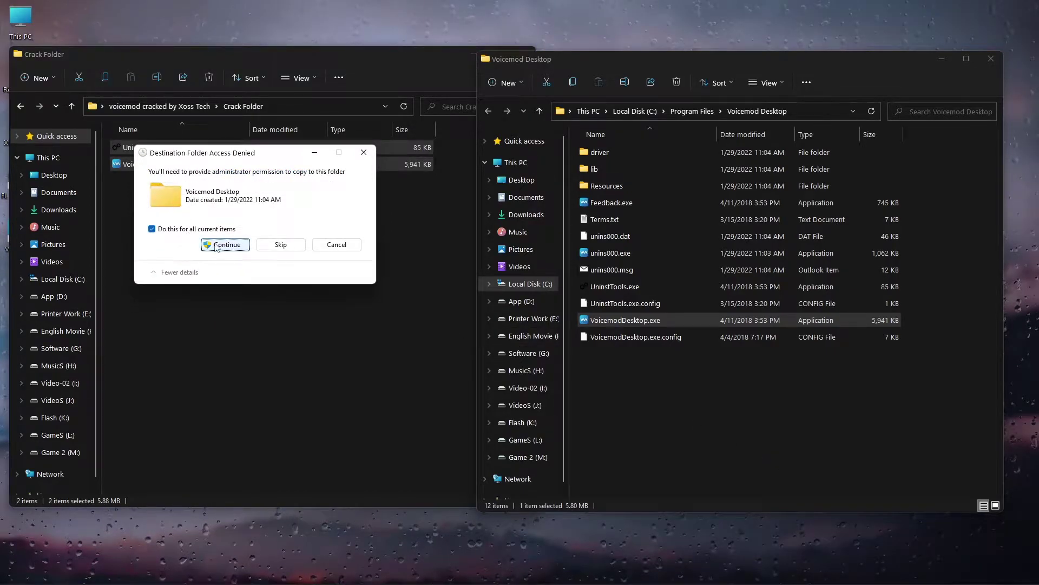
{"action": "left_click", "coordinate": [216, 247]}
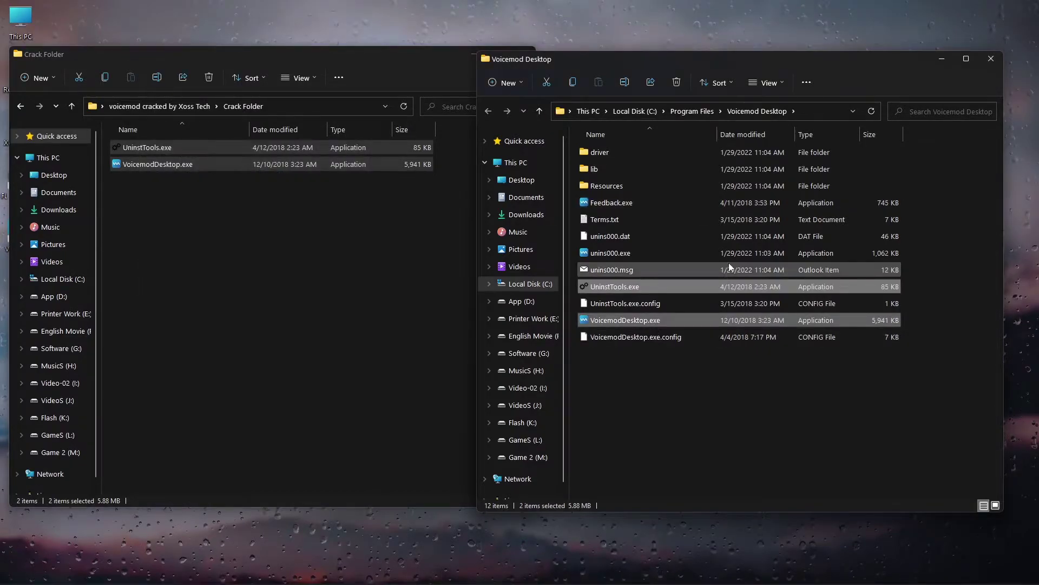
{"action": "left_click", "coordinate": [991, 58]}
- Launch Voicemod and finish setup with the Realtek microphone and LG FULL HD output, dismissing the audio error
{"action": "left_click", "coordinate": [523, 54]}
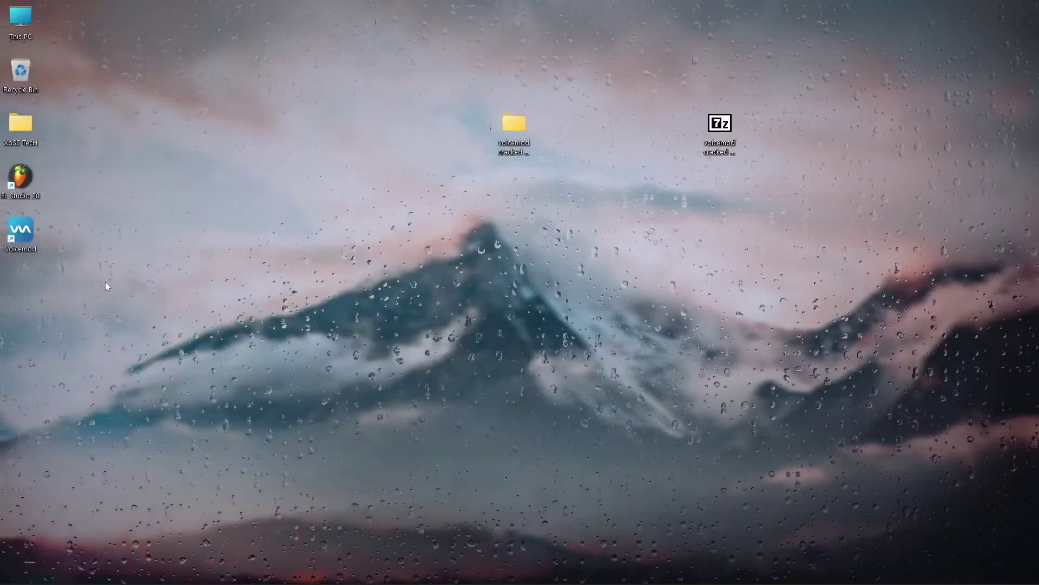
{"action": "right_click", "coordinate": [20, 238]}
{"action": "left_click", "coordinate": [63, 271]}
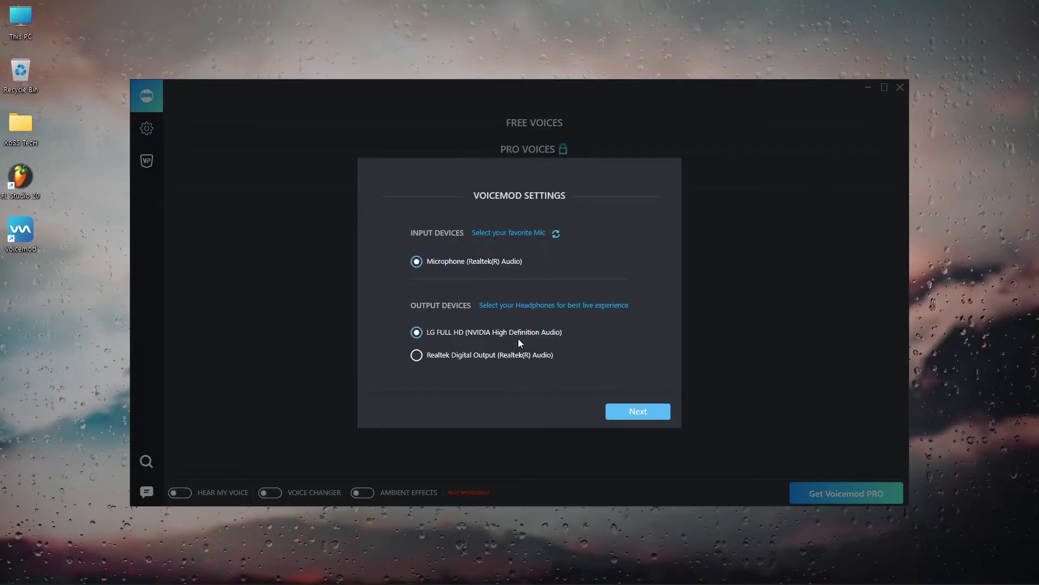
{"action": "left_click", "coordinate": [638, 417]}
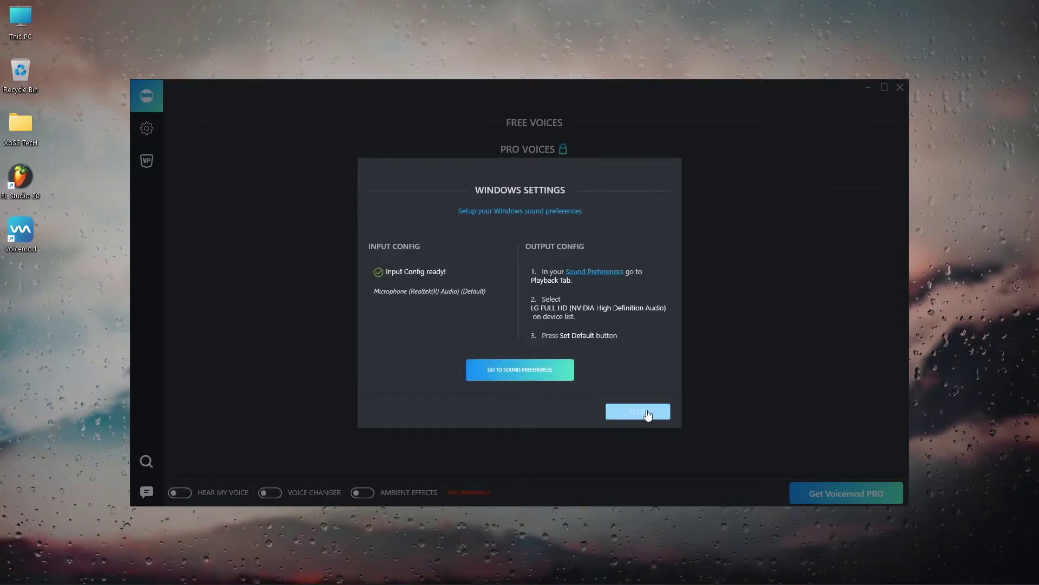
{"action": "left_click", "coordinate": [648, 413]}
{"action": "left_click", "coordinate": [648, 413]}
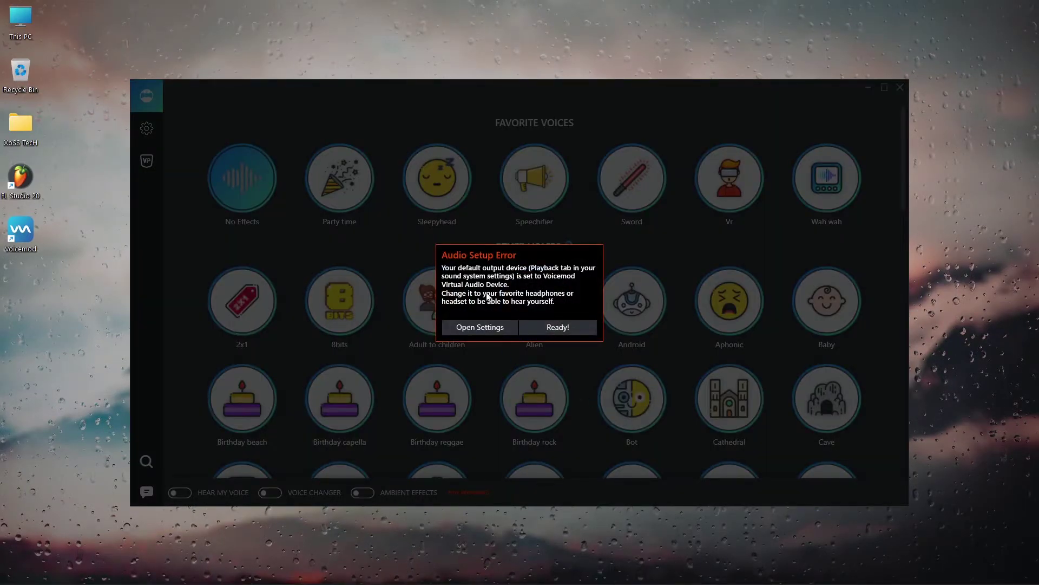
{"action": "left_click", "coordinate": [562, 330]}
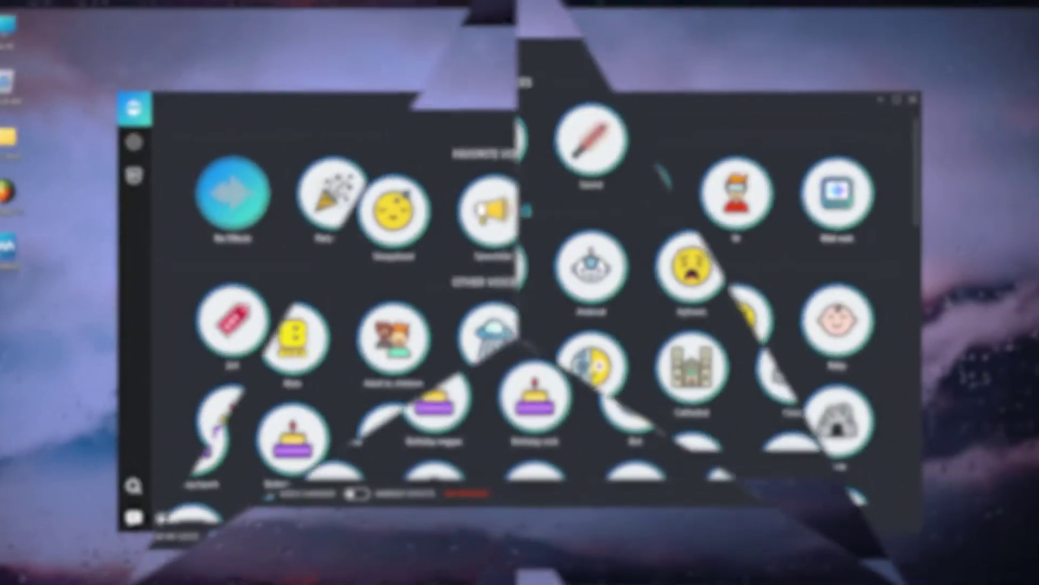
- Turn on Hear myself, dismiss the audio setup errors, and scroll through the voice list
{"action": "left_click", "coordinate": [182, 493]}
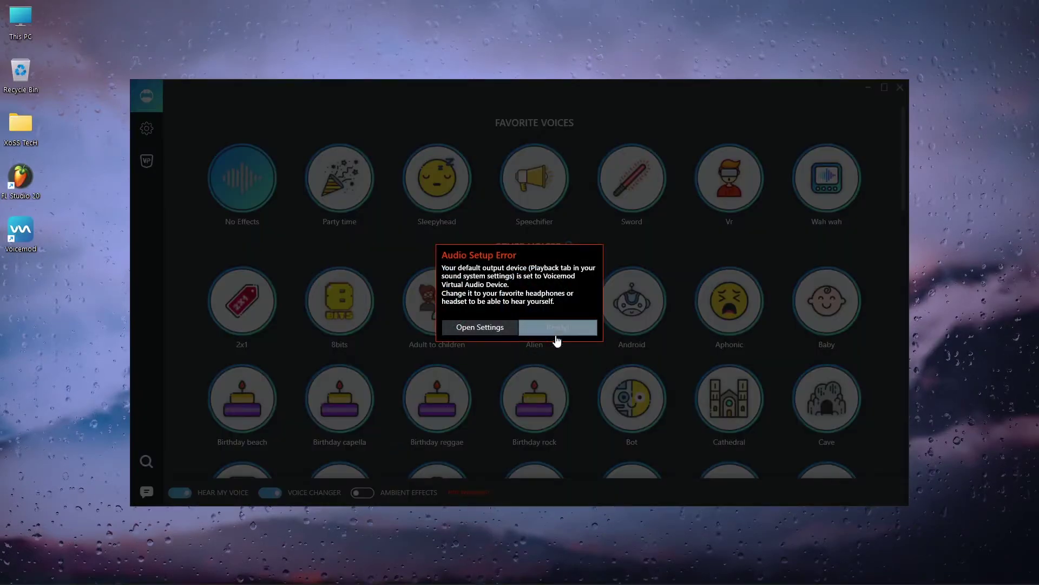
{"action": "left_click", "coordinate": [560, 329]}
{"action": "mouse_move", "coordinate": [366, 261]}
{"action": "mouse_move", "coordinate": [236, 172]}
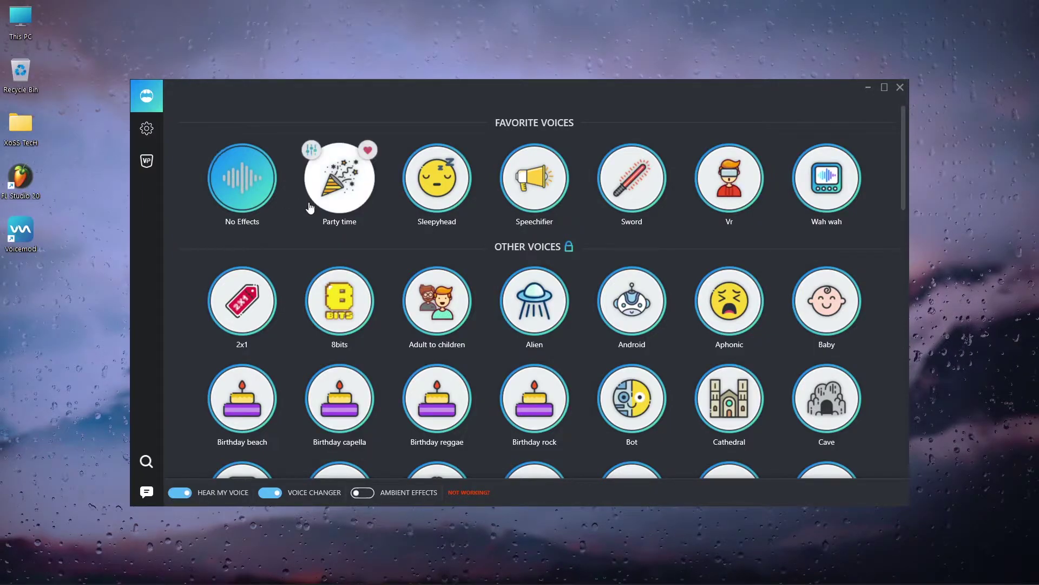
{"action": "scroll", "coordinate": [585, 296], "scroll_direction": "down", "scroll_amount": 2}
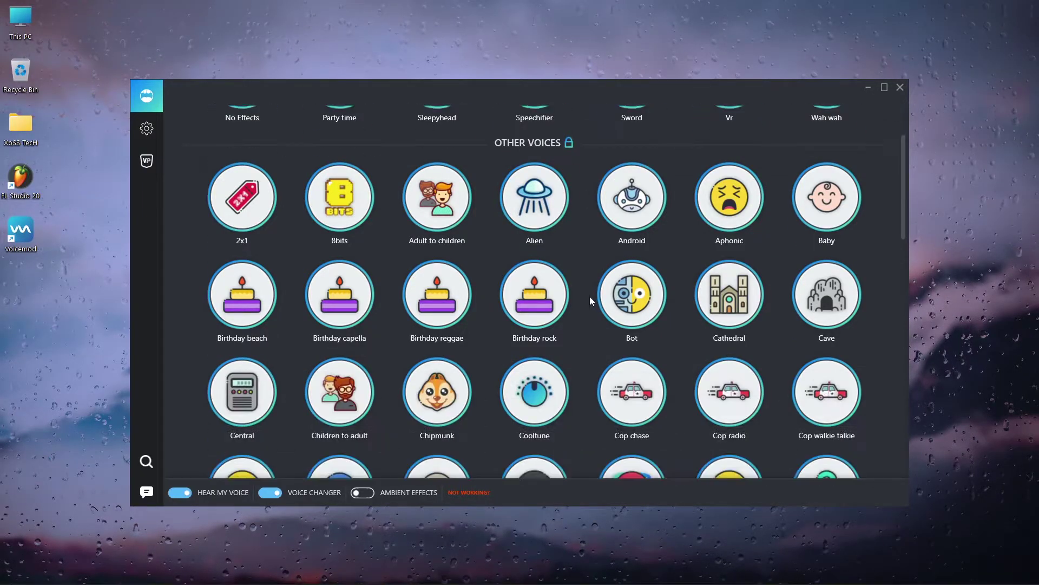
{"action": "left_click_drag", "start_coordinate": [904, 204], "coordinate": [910, 320]}
{"action": "left_click", "coordinate": [574, 328]}
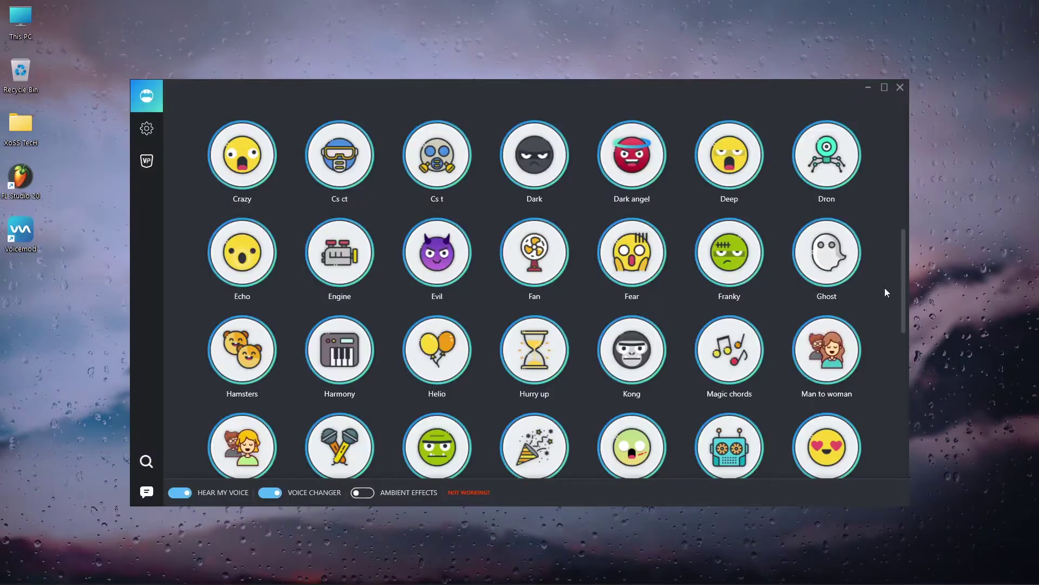
{"action": "left_click_drag", "start_coordinate": [906, 288], "coordinate": [928, 372]}
{"action": "left_click", "coordinate": [558, 326]}
{"action": "left_click_drag", "start_coordinate": [903, 313], "coordinate": [906, 391]}
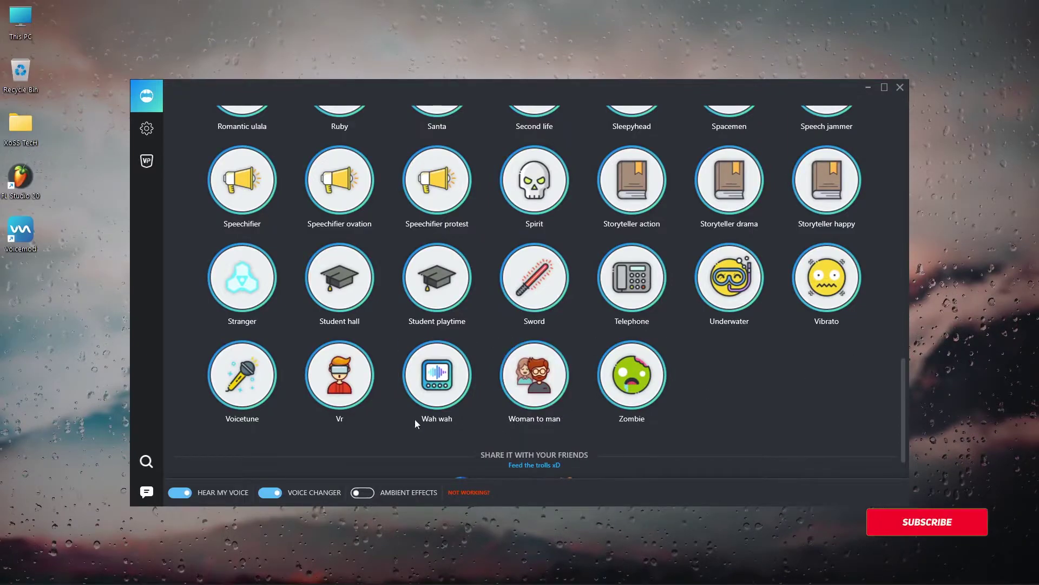
{"action": "left_click_drag", "start_coordinate": [903, 390], "coordinate": [896, 144]}
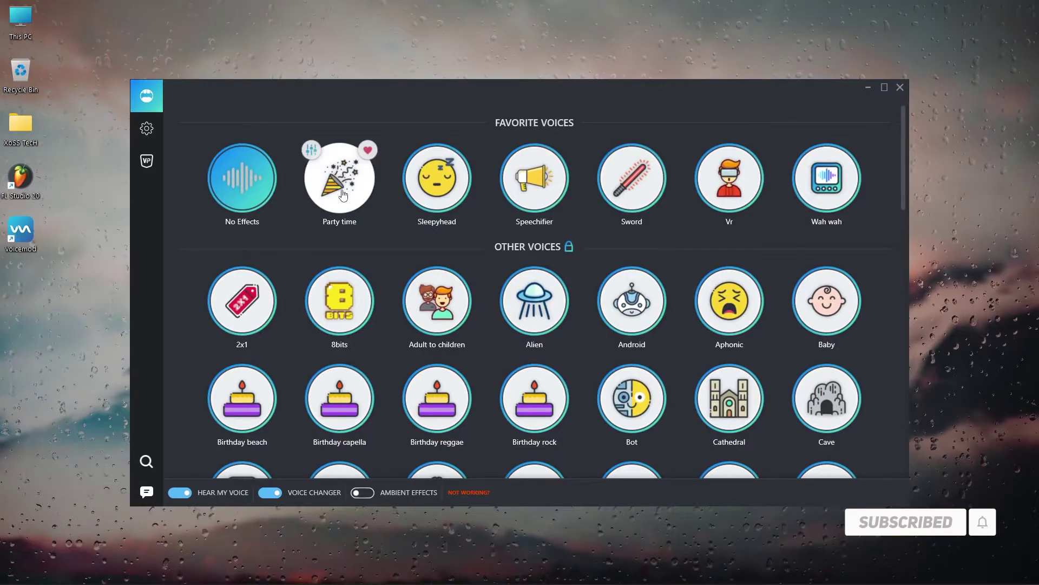
- Try the Party time, Sleepyhead, Sword, Vr and Wah wah voices
{"action": "left_click", "coordinate": [343, 194]}
{"action": "left_click", "coordinate": [557, 327]}
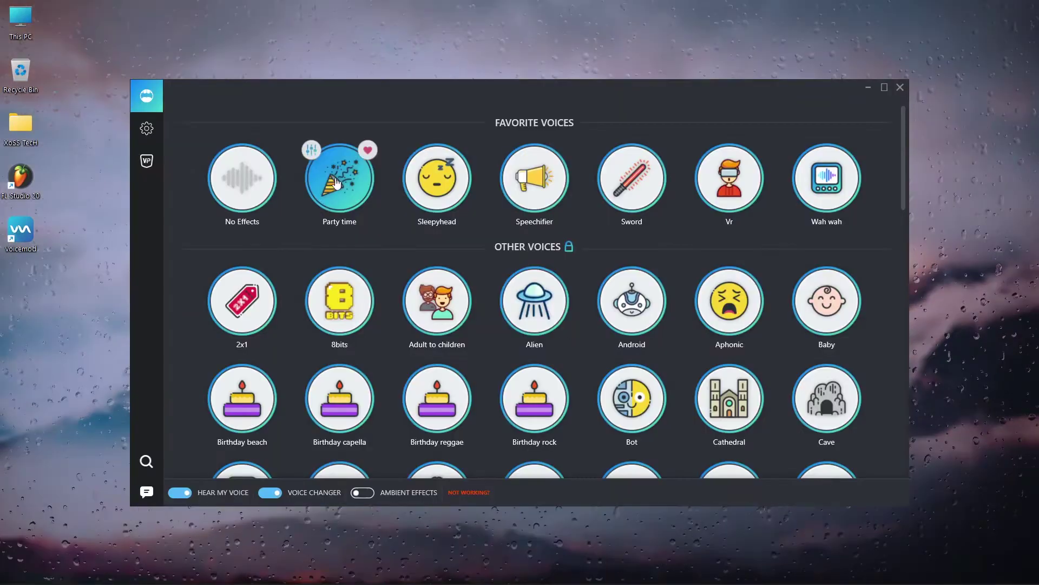
{"action": "left_click", "coordinate": [448, 208]}
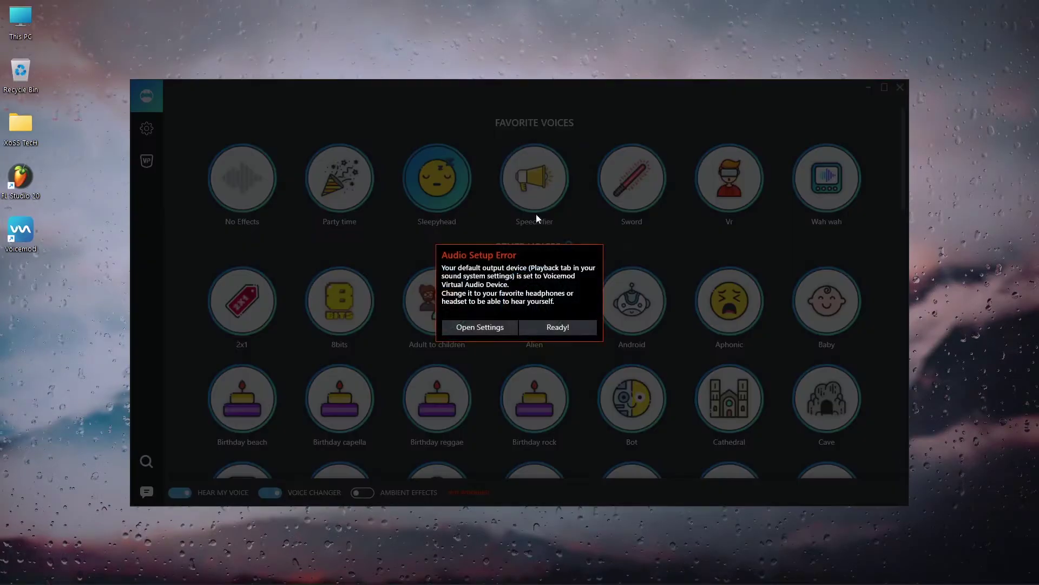
{"action": "left_click", "coordinate": [550, 327]}
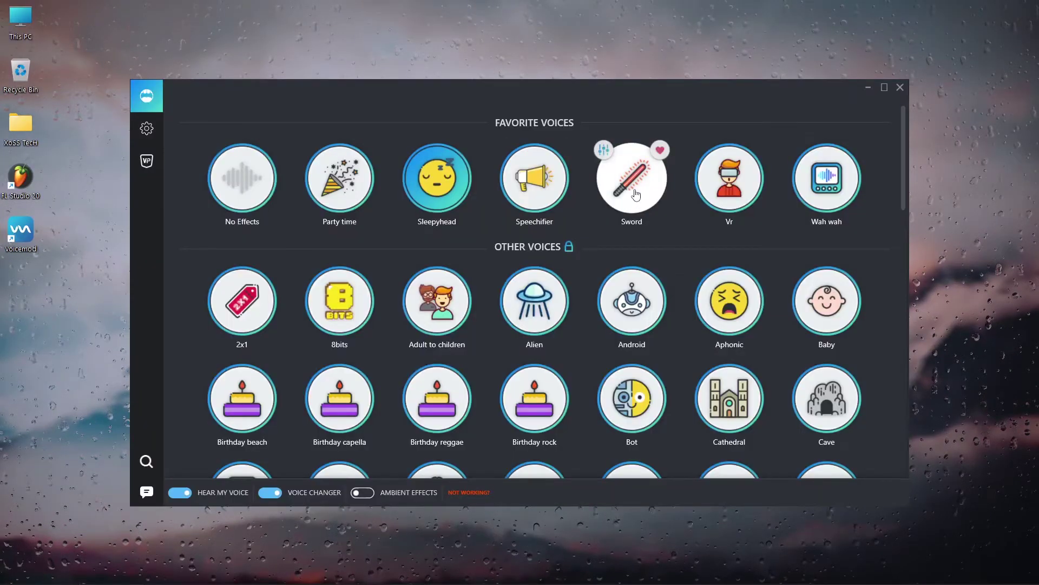
{"action": "left_click", "coordinate": [636, 196]}
{"action": "left_click", "coordinate": [730, 201]}
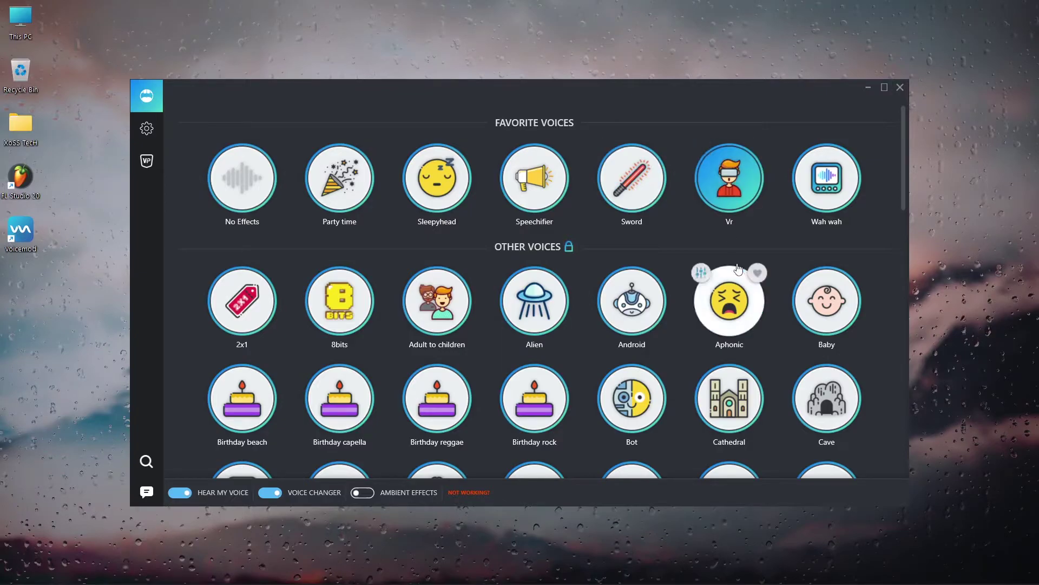
{"action": "left_click", "coordinate": [810, 213]}
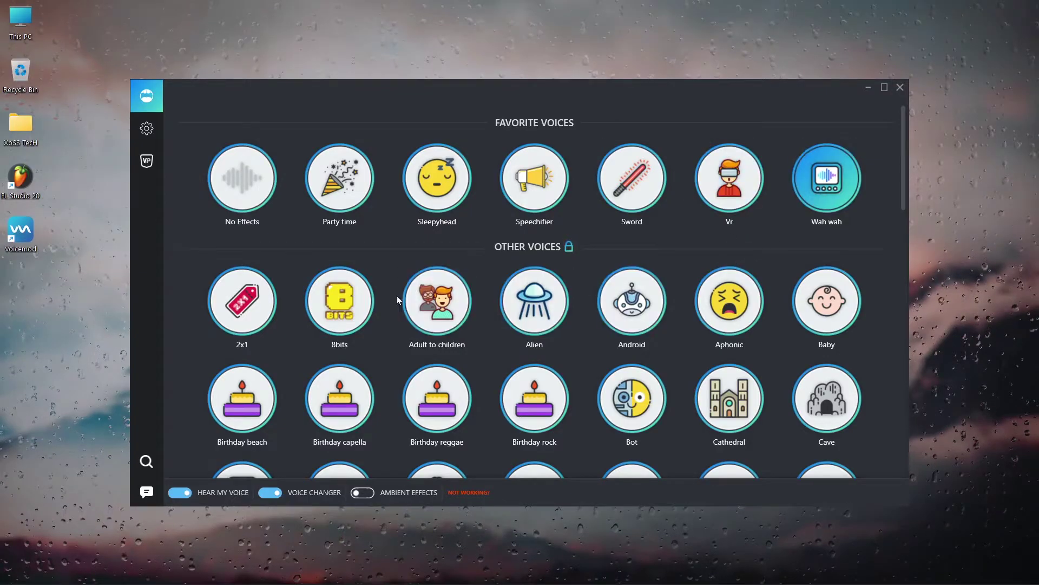
- Try 2x1, 8bits, Adult to children, Alien, Android and Aphonic voices, ending on Baby
{"action": "left_click", "coordinate": [244, 318]}
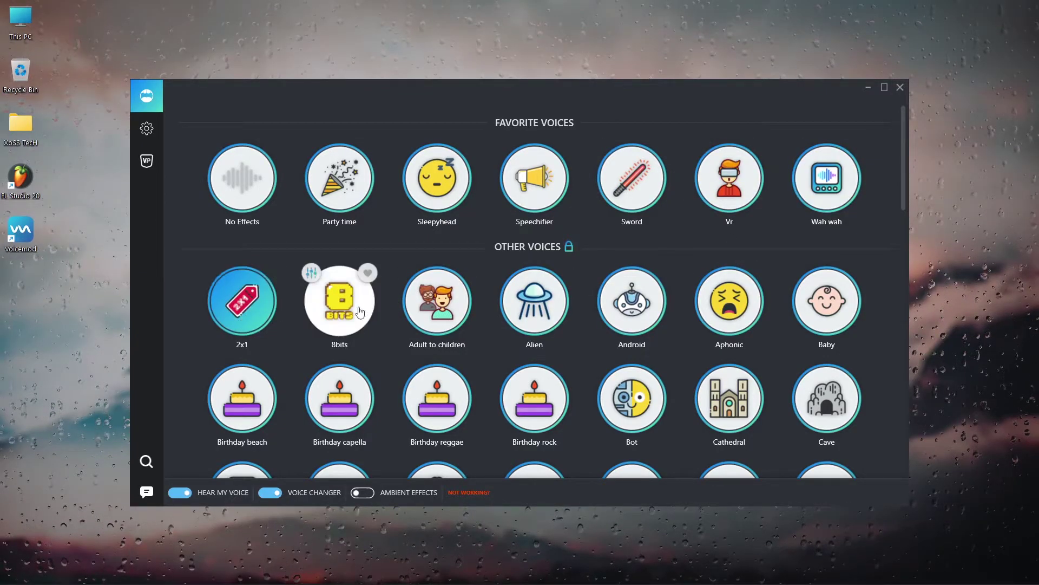
{"action": "left_click", "coordinate": [340, 308]}
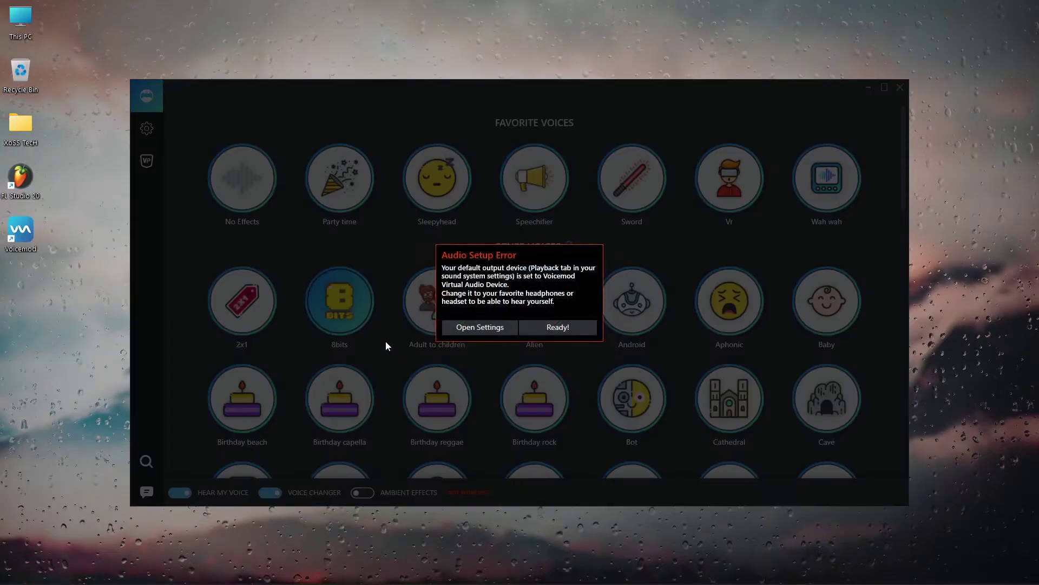
{"action": "left_click", "coordinate": [558, 331]}
{"action": "left_click", "coordinate": [424, 313]}
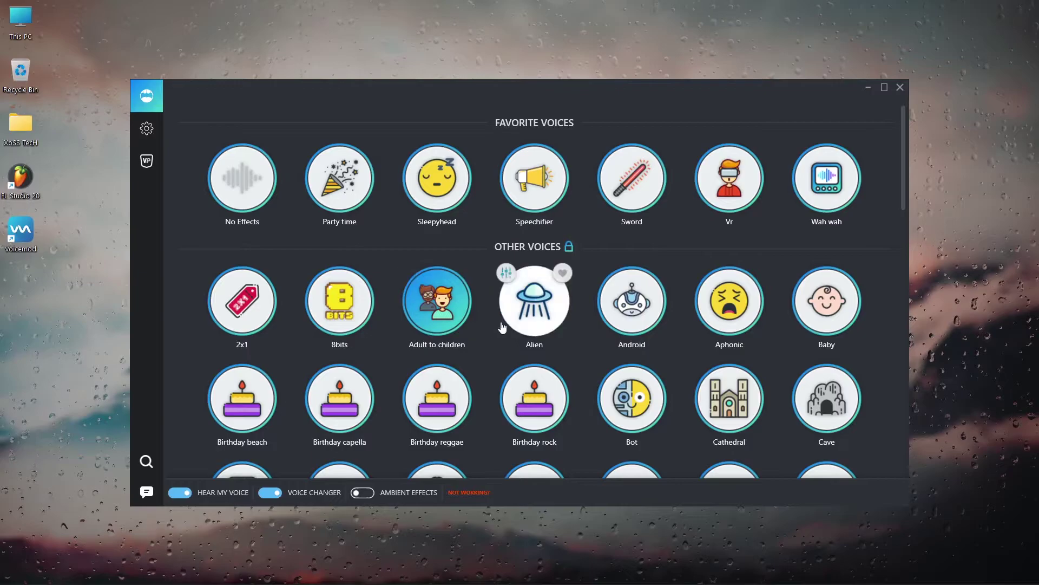
{"action": "left_click", "coordinate": [531, 325]}
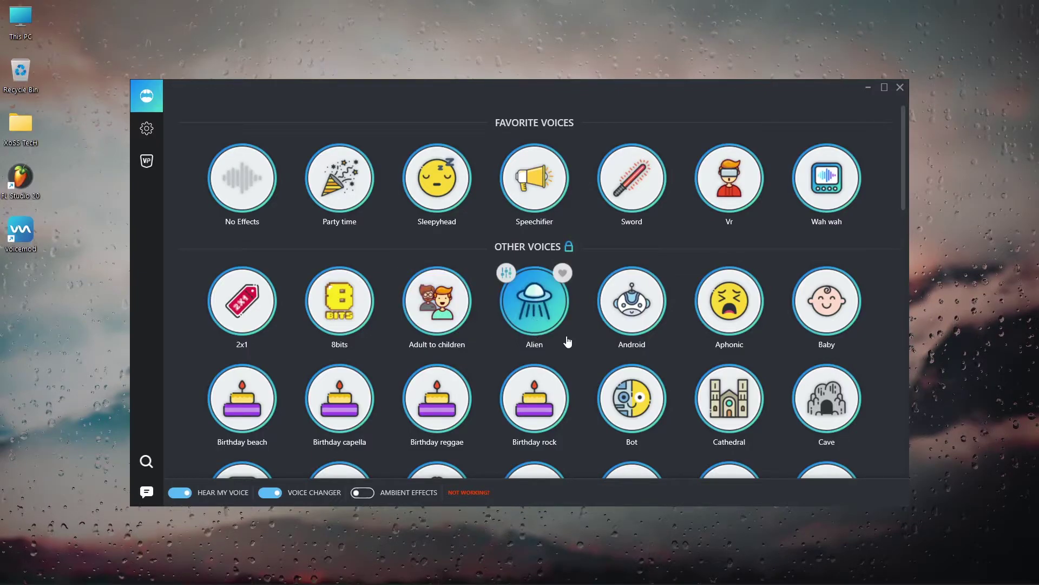
{"action": "left_click", "coordinate": [648, 336]}
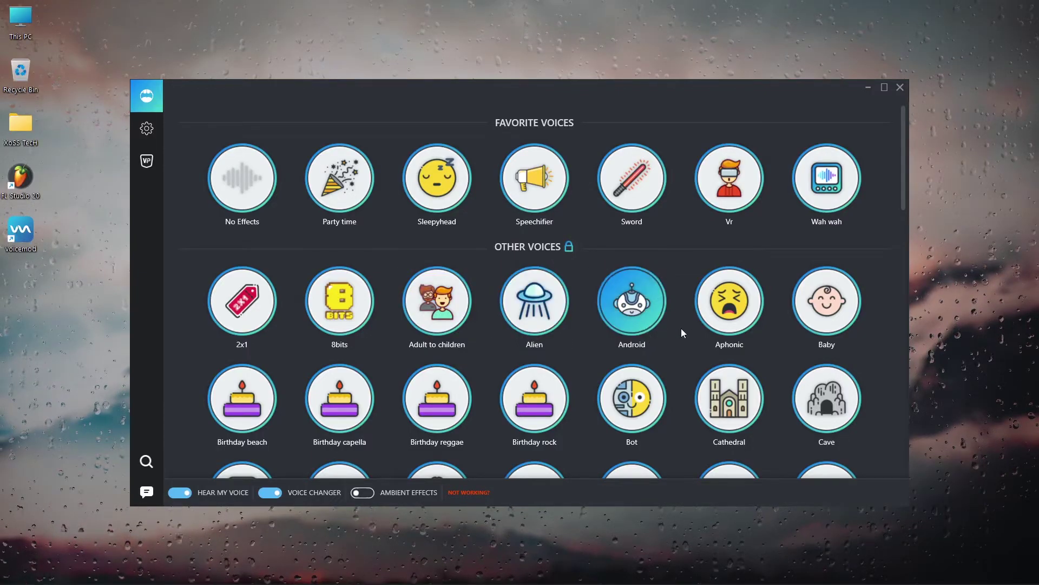
{"action": "left_click", "coordinate": [735, 310]}
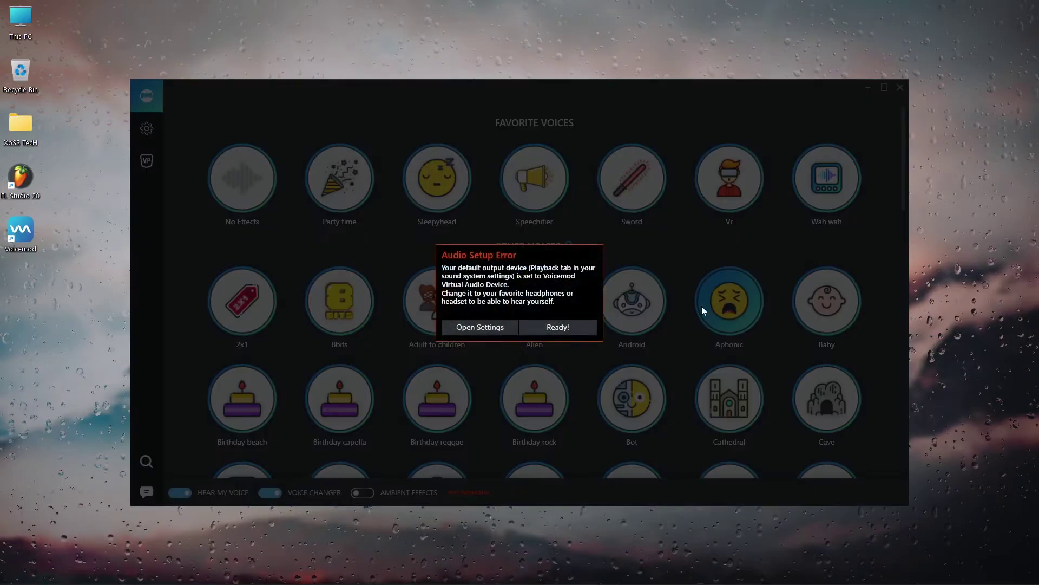
{"action": "left_click", "coordinate": [573, 327]}
{"action": "left_click", "coordinate": [834, 331]}
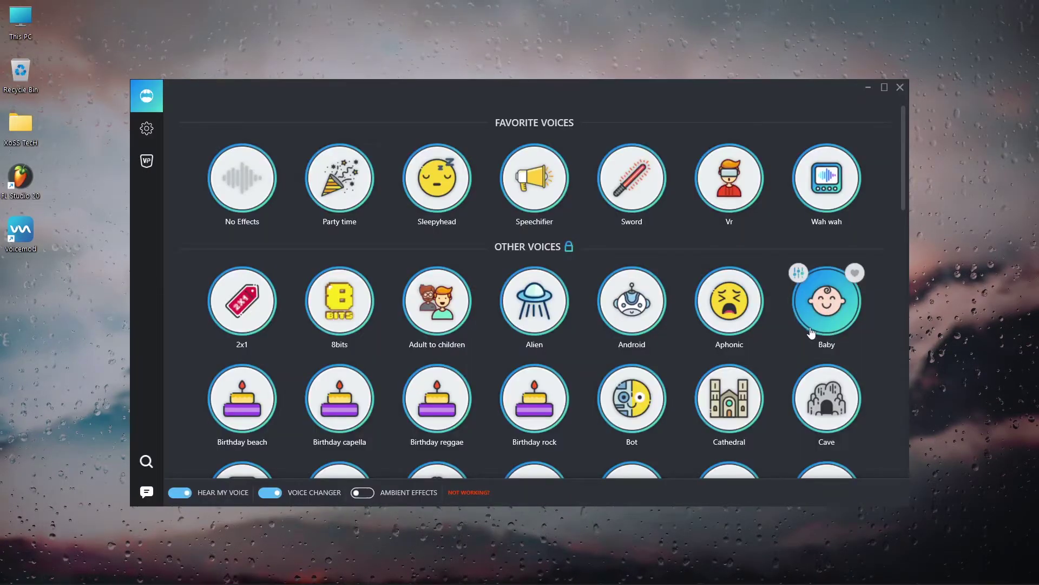
- Scroll the voice list and try the Chipmunk and Man to woman voices
{"action": "scroll", "coordinate": [767, 291], "scroll_direction": "down", "scroll_amount": 2}
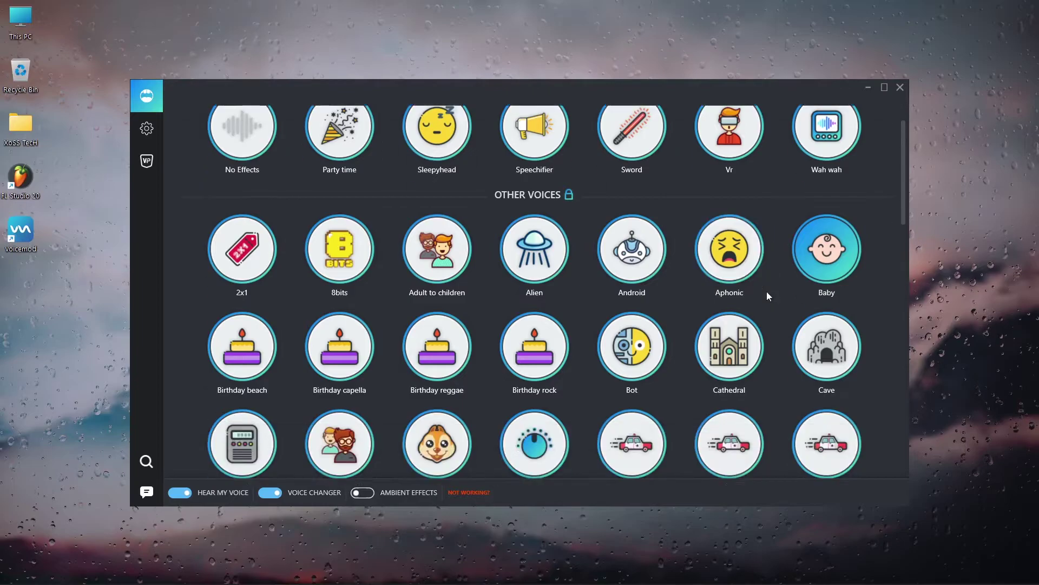
{"action": "scroll", "coordinate": [536, 325], "scroll_direction": "down", "scroll_amount": 2}
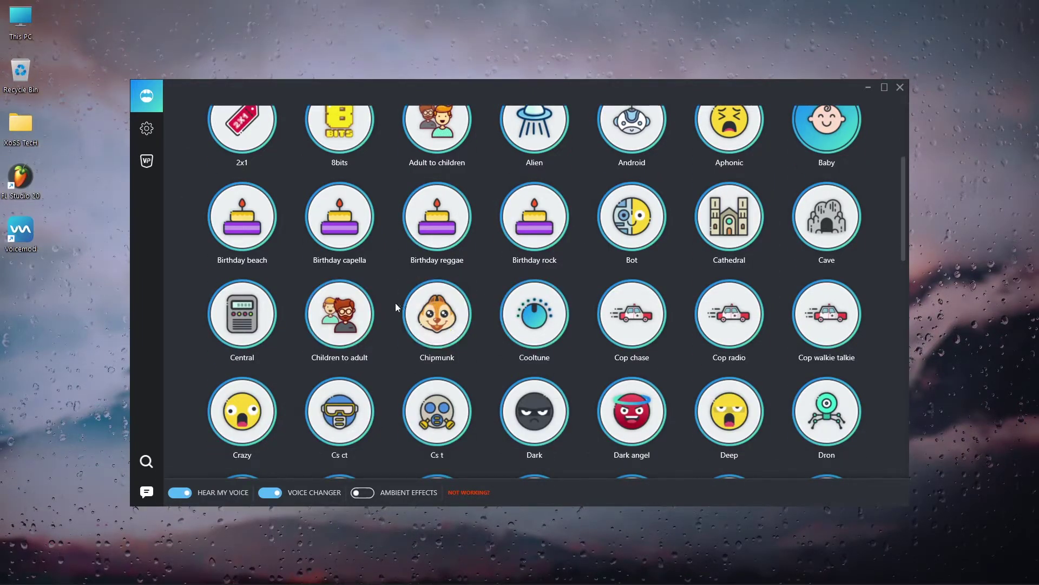
{"action": "left_click", "coordinate": [438, 317]}
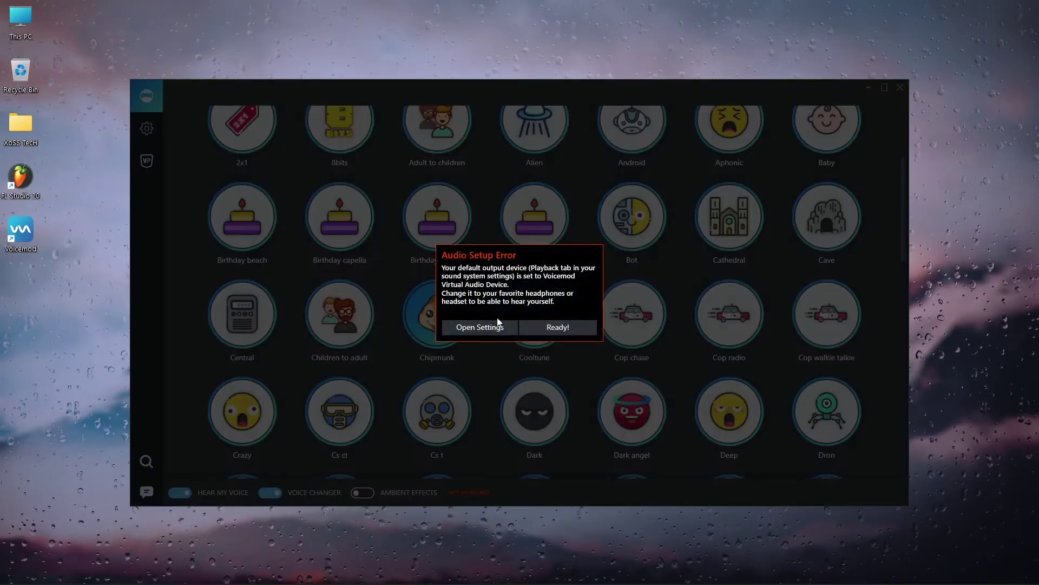
{"action": "left_click", "coordinate": [558, 327]}
{"action": "scroll", "coordinate": [542, 303], "scroll_direction": "down", "scroll_amount": 1}
{"action": "scroll", "coordinate": [487, 282], "scroll_direction": "up", "scroll_amount": 4}
{"action": "scroll", "coordinate": [828, 173], "scroll_direction": "down", "scroll_amount": 13}
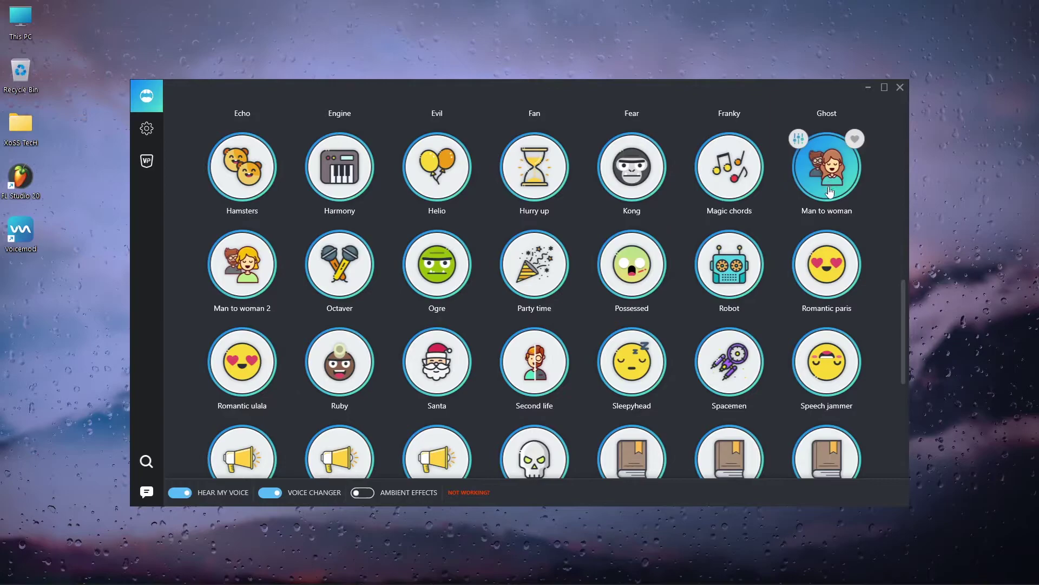
{"action": "left_click", "coordinate": [830, 190]}
{"action": "left_click", "coordinate": [557, 327]}
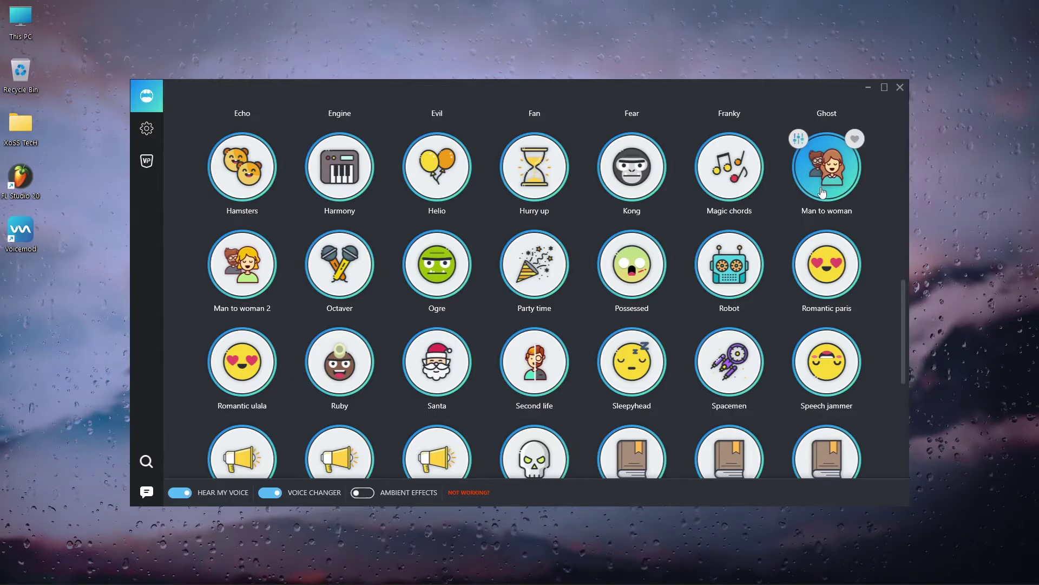
- Select Man to woman 2 and open its voice configuration settings
{"action": "left_click", "coordinate": [247, 271]}
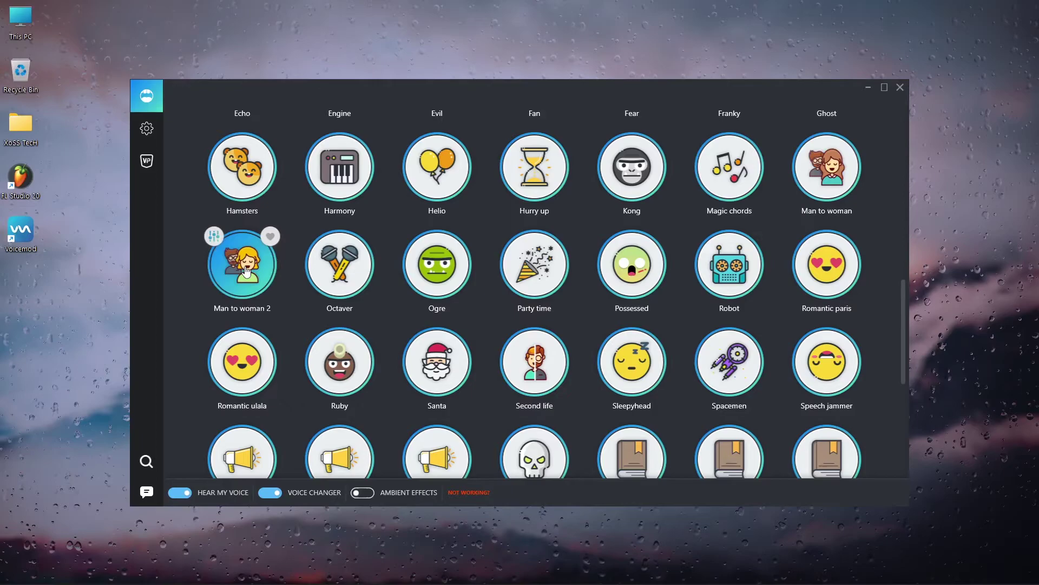
{"action": "left_click", "coordinate": [558, 327]}
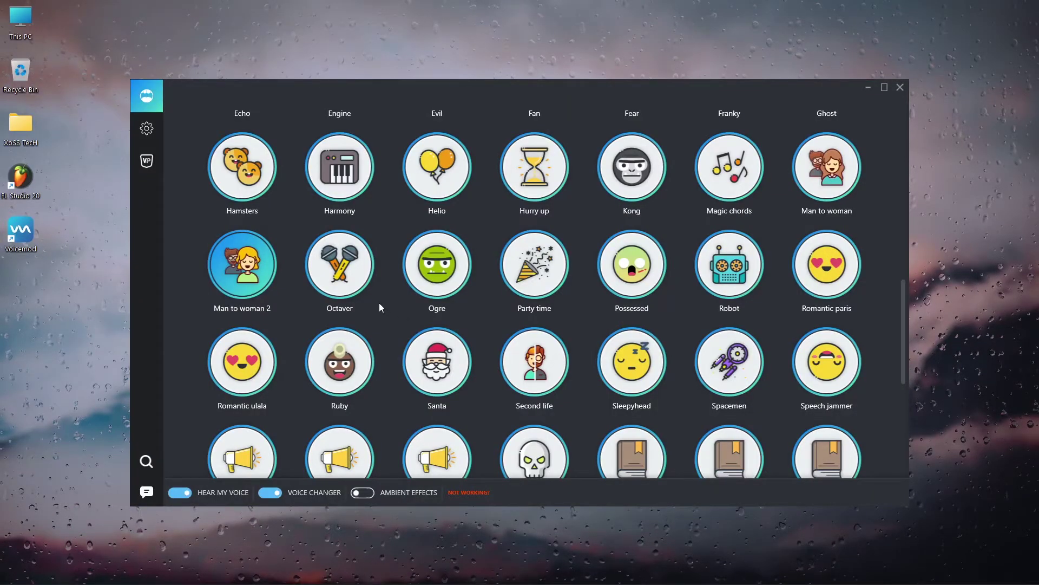
{"action": "mouse_move", "coordinate": [378, 304]}
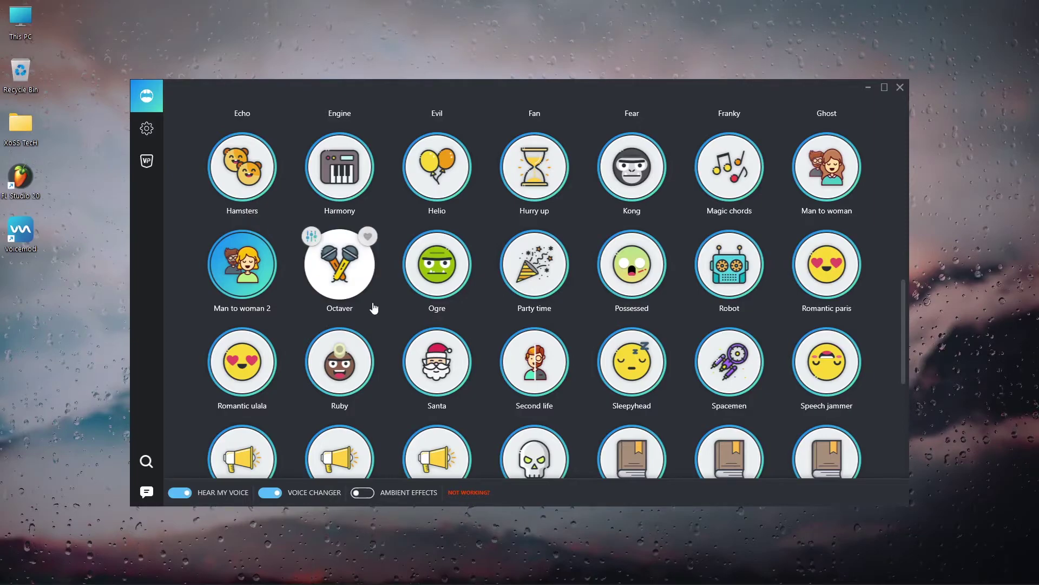
{"action": "mouse_move", "coordinate": [275, 299]}
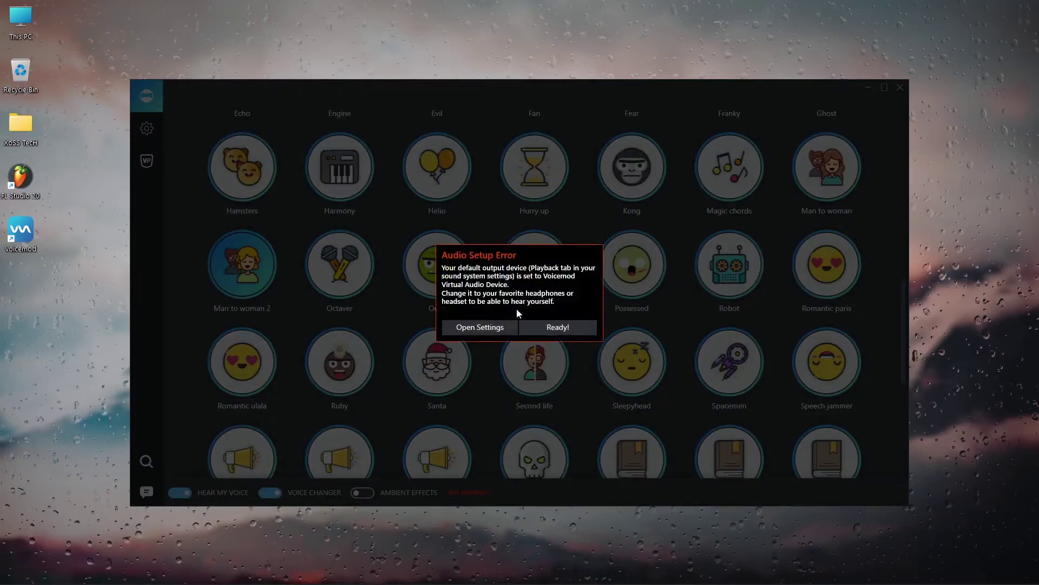
{"action": "left_click", "coordinate": [558, 327]}
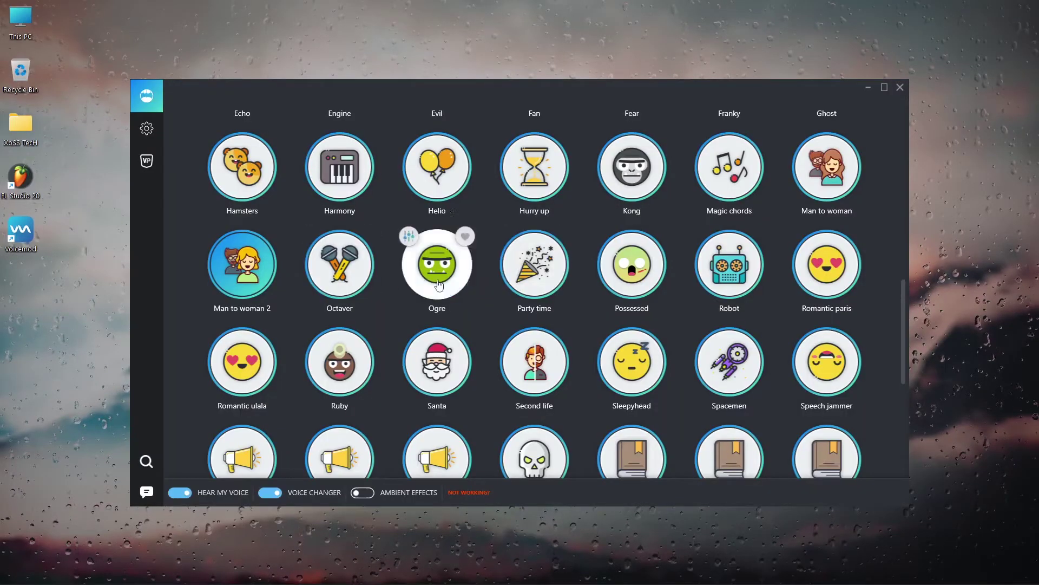
{"action": "mouse_move", "coordinate": [266, 257]}
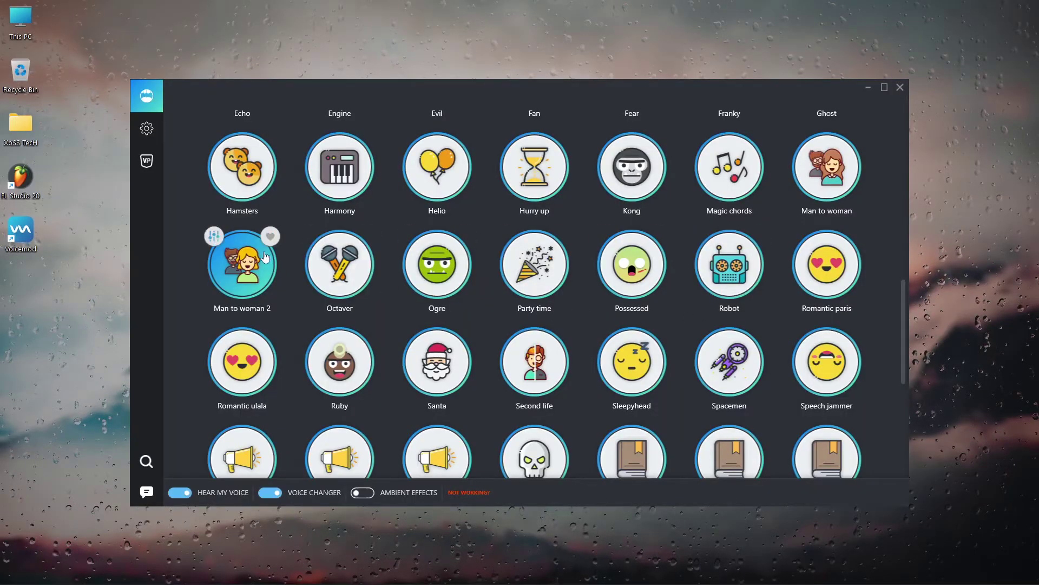
{"action": "left_click", "coordinate": [213, 237]}
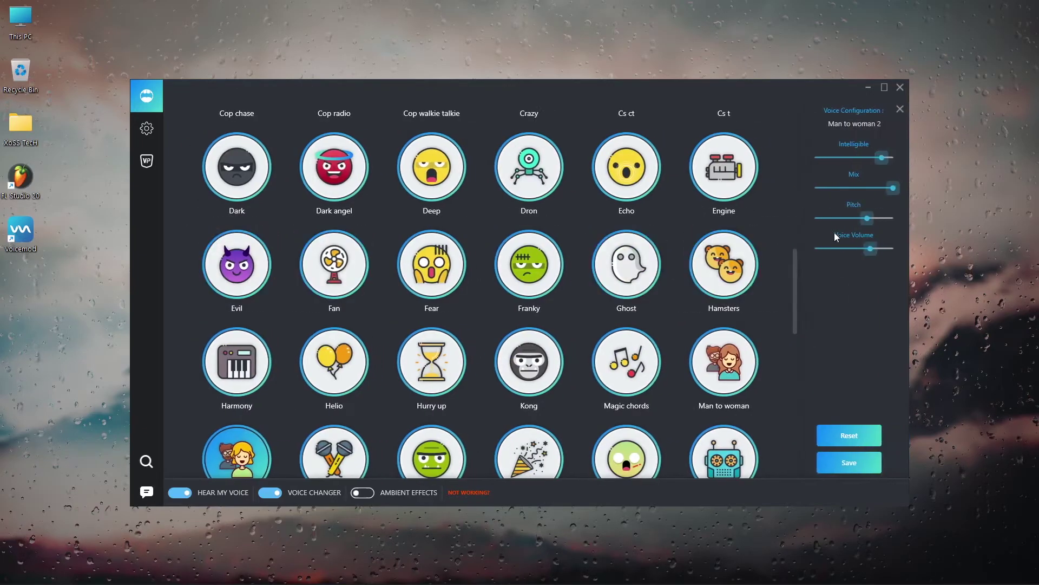
- Drop the Mix to minimum, nudge Pitch, raise Mix near maximum, then trim the audio app search
{"action": "left_click_drag", "start_coordinate": [888, 193], "coordinate": [815, 188]}
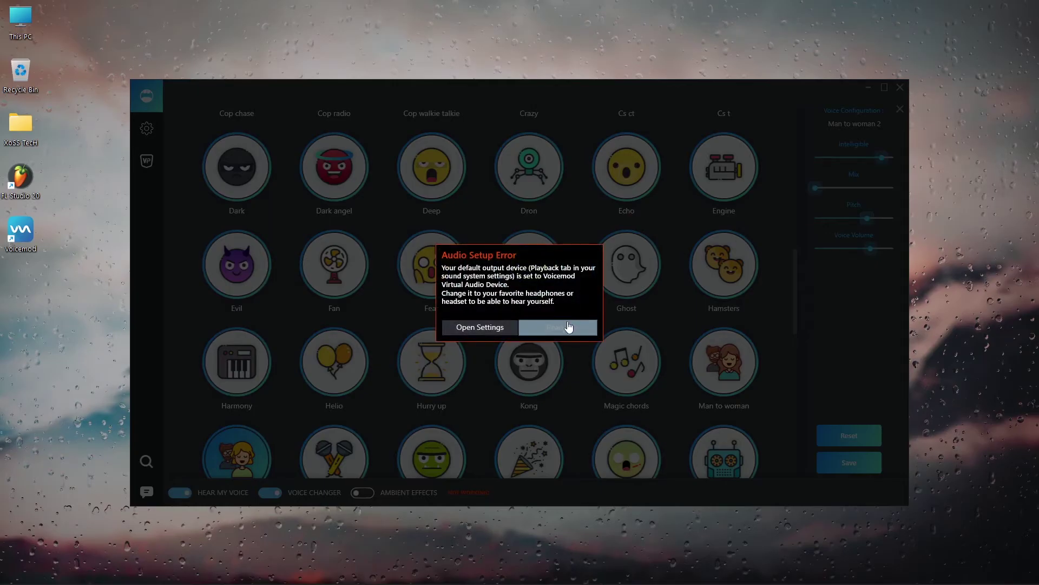
{"action": "left_click", "coordinate": [566, 327]}
{"action": "mouse_move", "coordinate": [872, 216]}
{"action": "left_mouse_down"}
{"action": "mouse_move", "coordinate": [825, 222]}
{"action": "mouse_move", "coordinate": [878, 215]}
{"action": "left_mouse_up"}
{"action": "left_click_drag", "start_coordinate": [816, 188], "coordinate": [878, 186]}
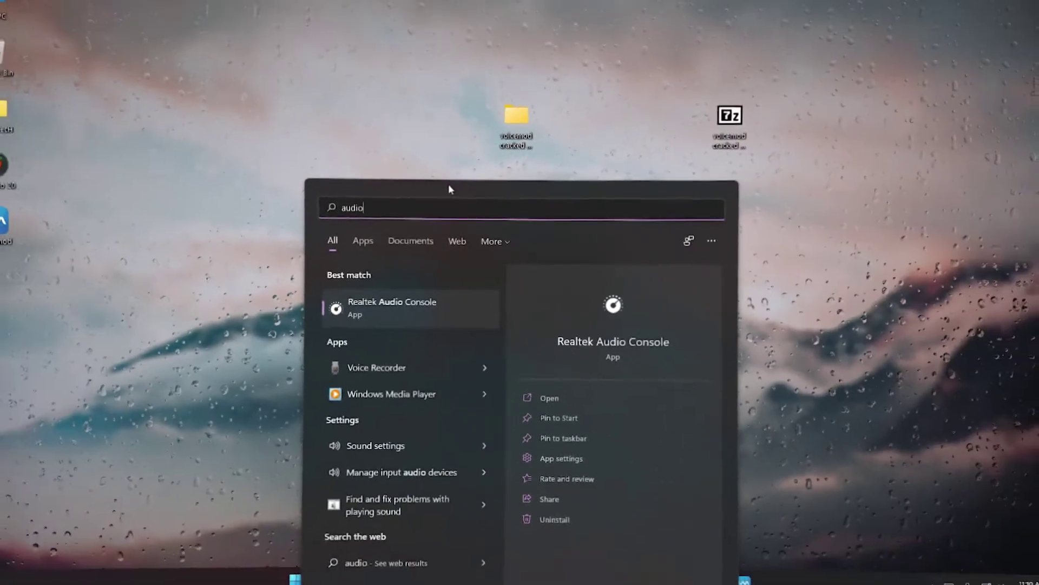
{"action": "key", "text": "BackSpace"}
- Launch Audacity, set the recording input to Microphone (Voicemod Virtual Audio), and start recording
{"action": "left_click", "coordinate": [395, 326]}
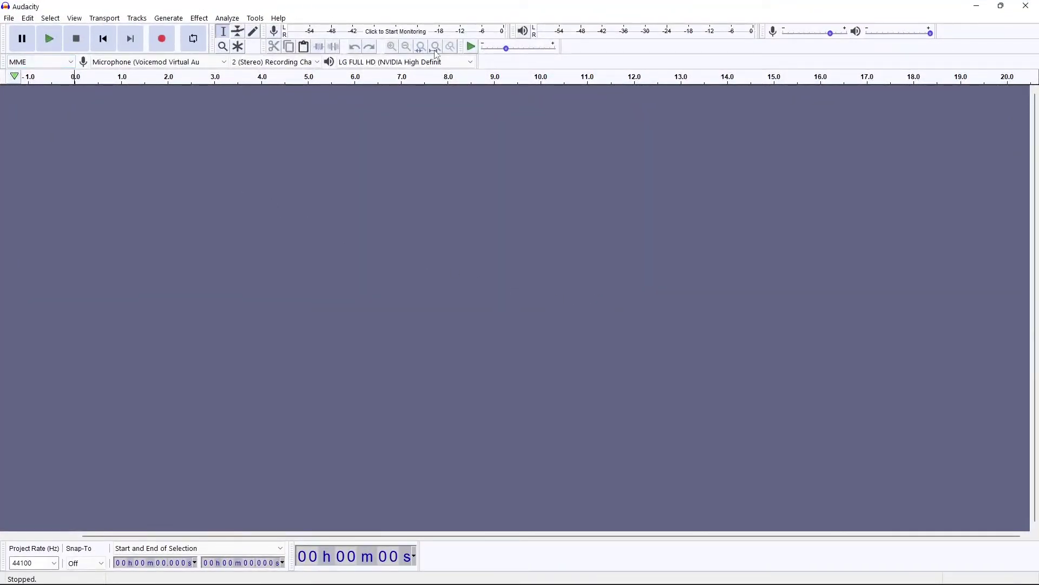
{"action": "left_click", "coordinate": [131, 63]}
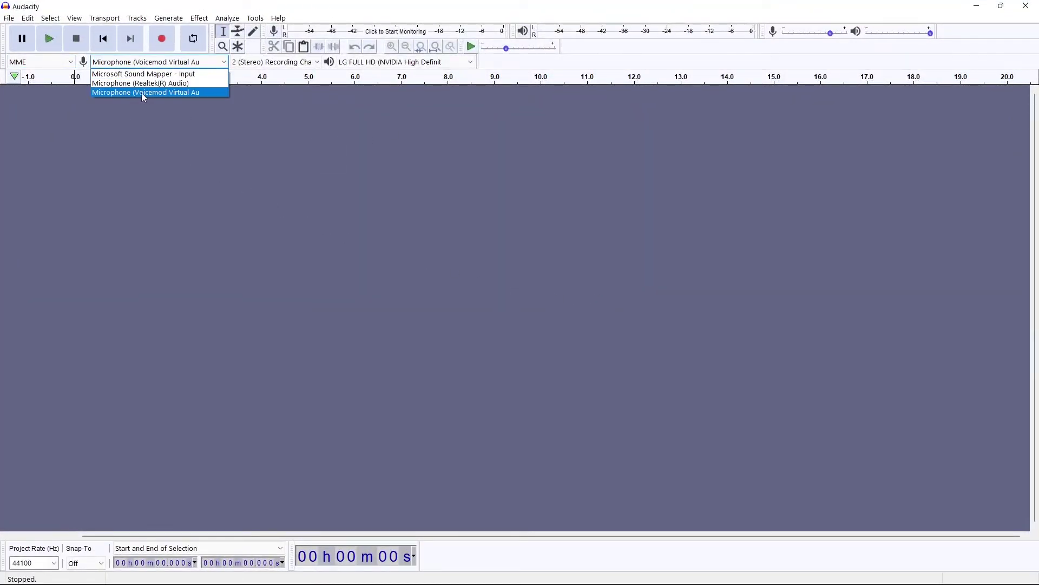
{"action": "left_click", "coordinate": [196, 93]}
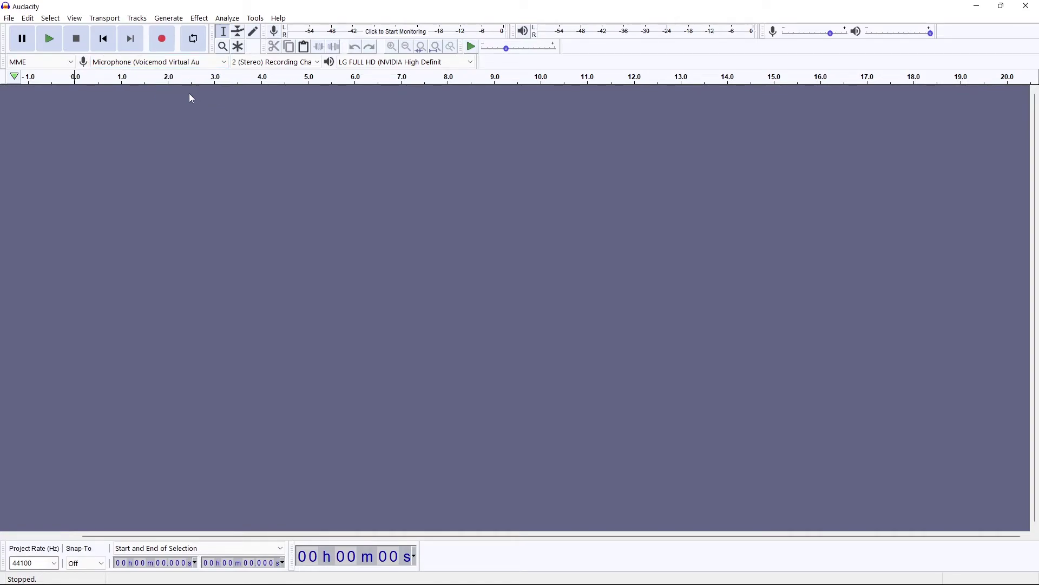
{"action": "left_click", "coordinate": [163, 44]}
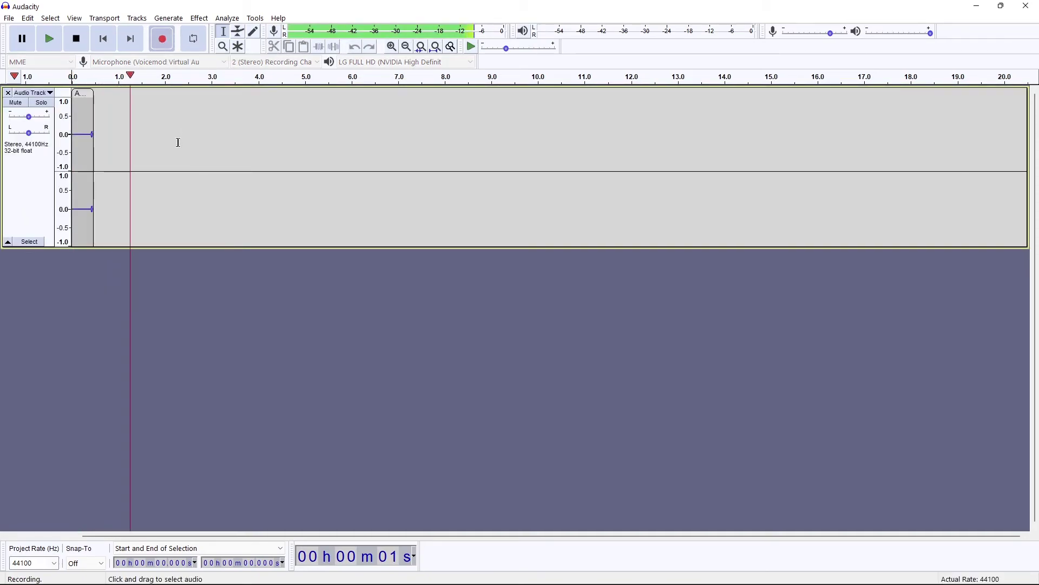